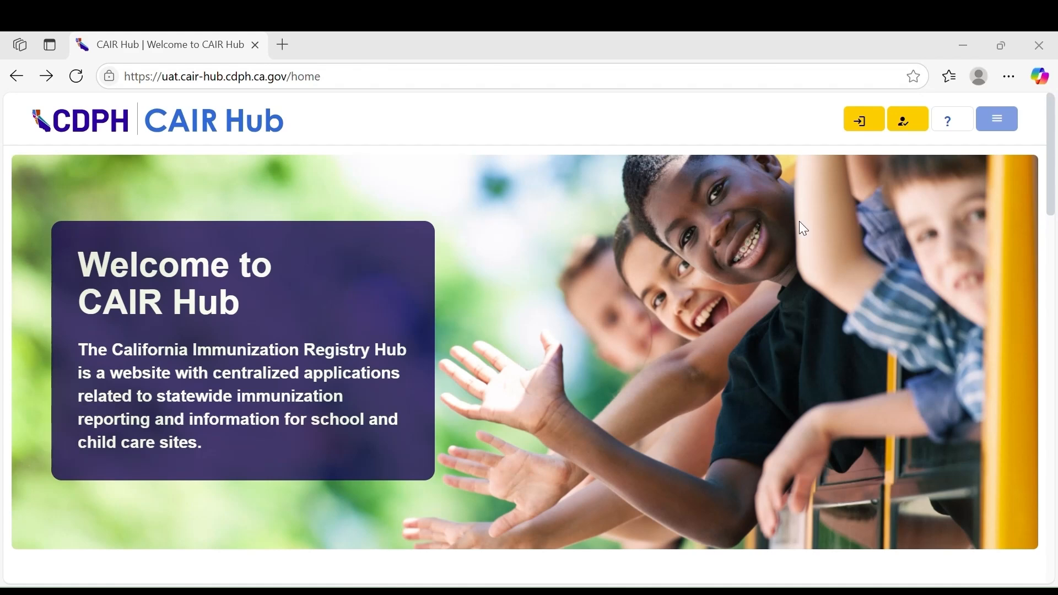
Sign in to CAIR Hub from the home page
{"action": "scroll", "coordinate": [586, 333], "scroll_direction": "down", "scroll_amount": 7}
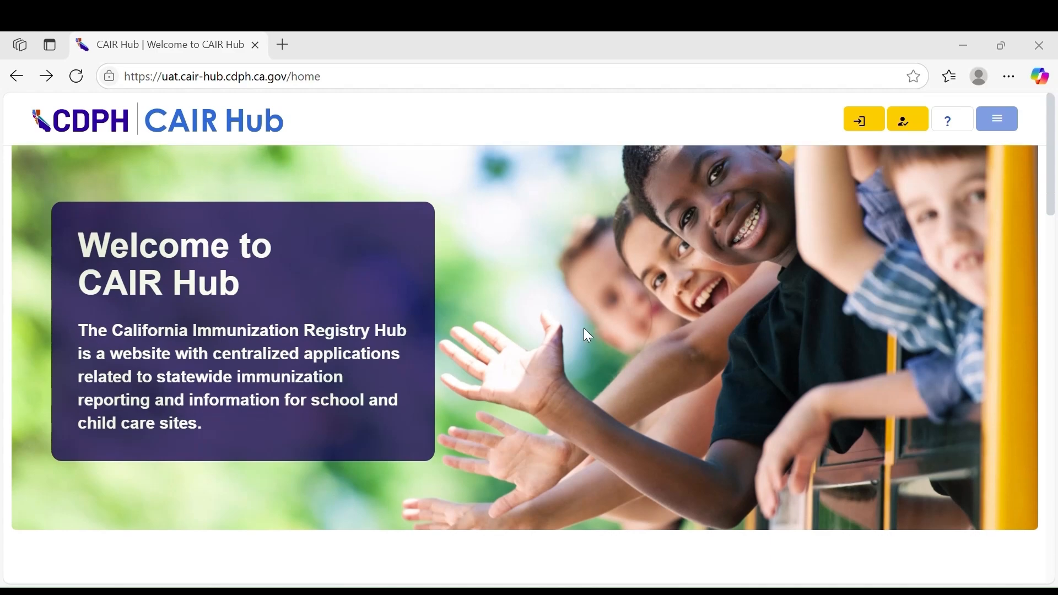
{"action": "scroll", "coordinate": [588, 335], "scroll_direction": "down", "scroll_amount": 2}
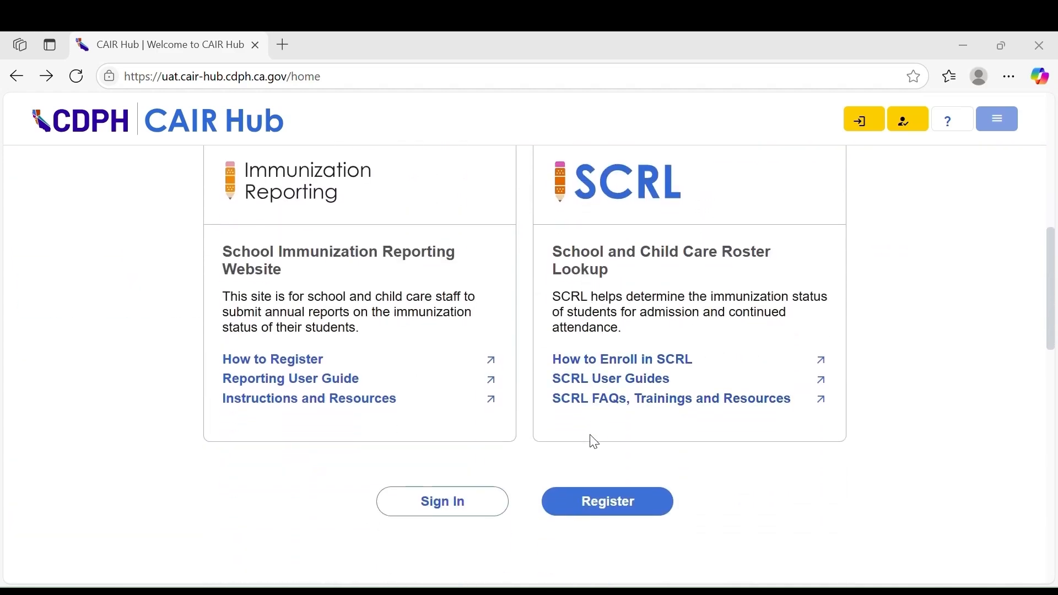
{"action": "scroll", "coordinate": [529, 487], "scroll_direction": "down", "scroll_amount": 5}
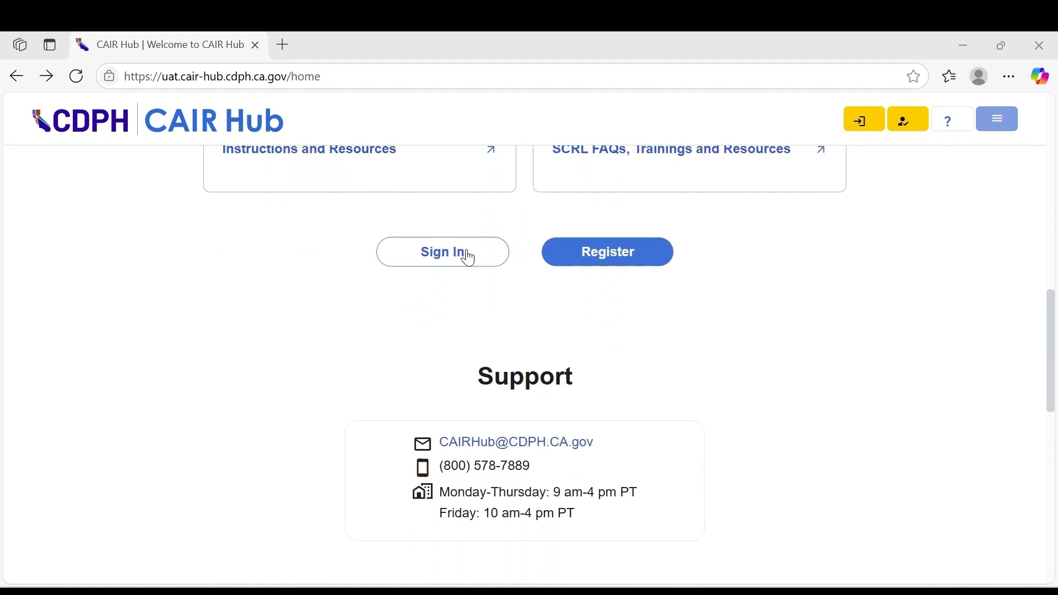
{"action": "left_click", "coordinate": [462, 245]}
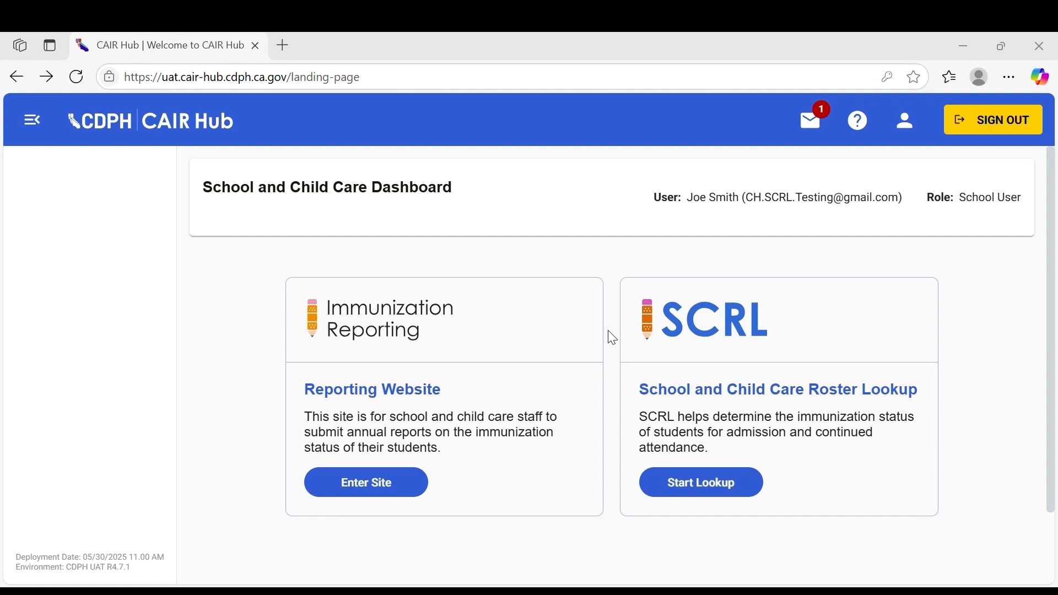
Open the School and Child Care Roster Lookup and go to Roster Management
{"action": "left_click", "coordinate": [666, 485]}
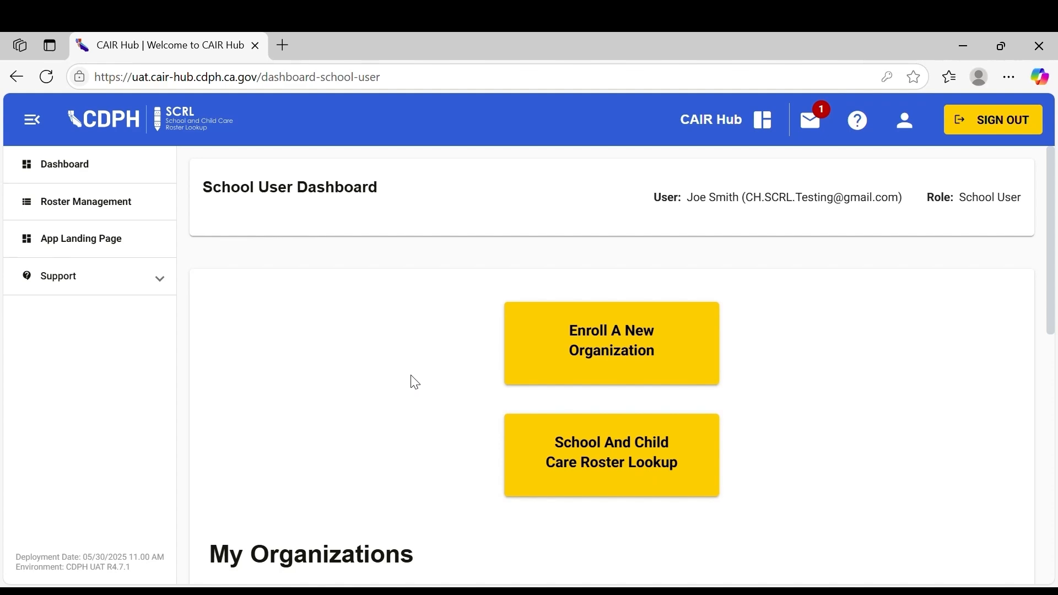
{"action": "left_click", "coordinate": [141, 200]}
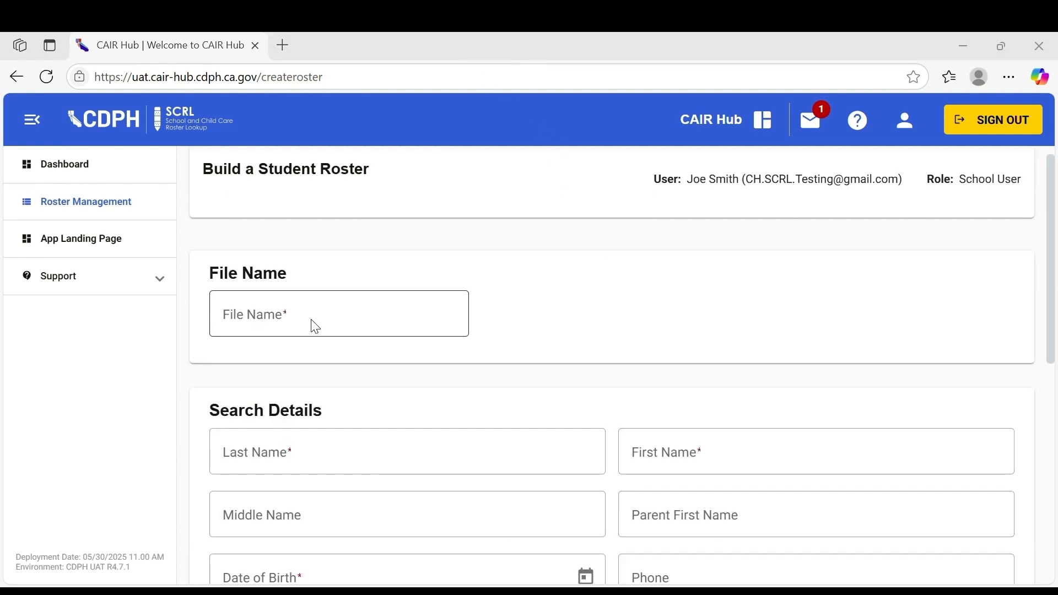
Start building a new roster and name the file Scooby Doo Cool School
{"action": "left_click", "coordinate": [329, 325]}
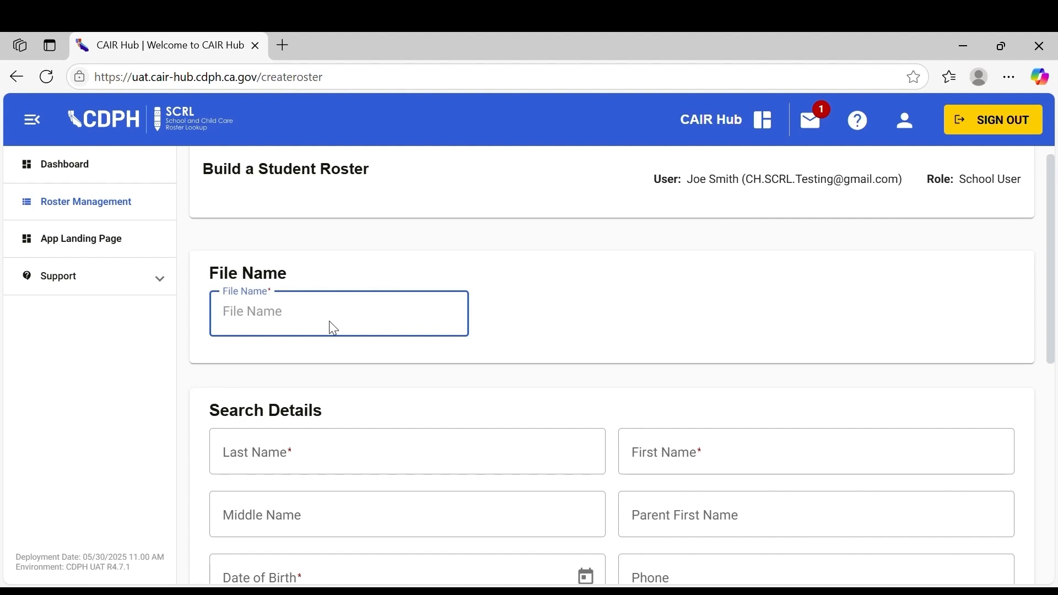
{"action": "type", "text": "Scooby Doo Cool School"}
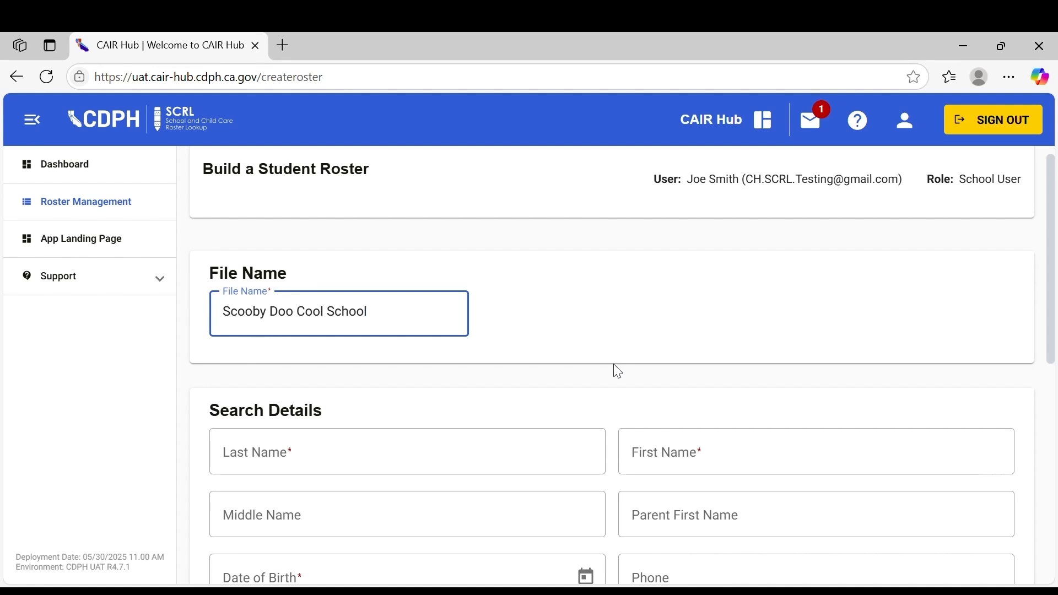
Enter the student's last name, first name and date of birth in the search details
{"action": "scroll", "coordinate": [618, 372], "scroll_direction": "down", "scroll_amount": 2}
{"action": "scroll", "coordinate": [578, 371], "scroll_direction": "down", "scroll_amount": 1}
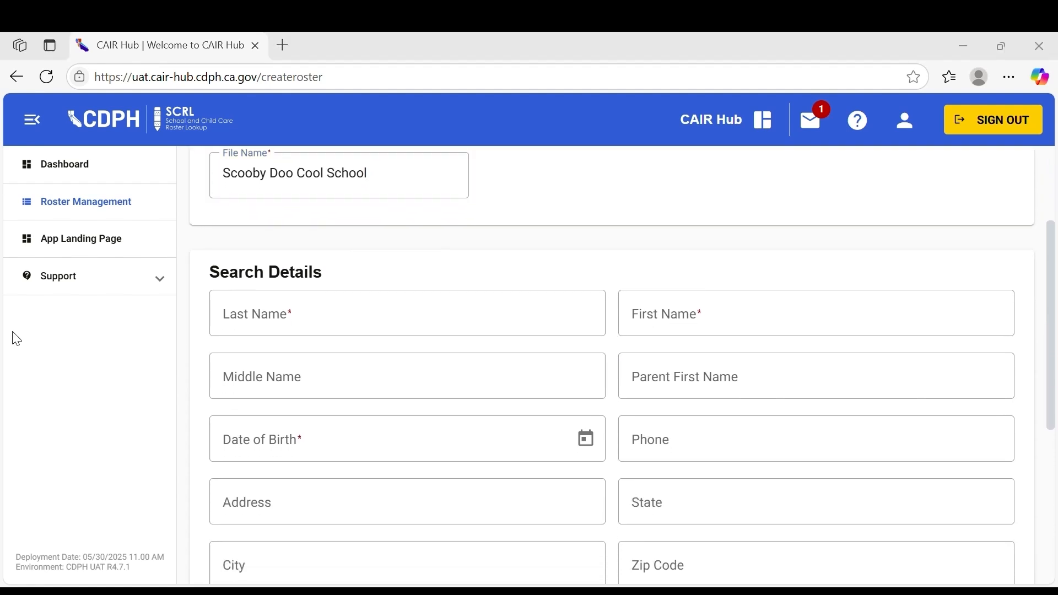
{"action": "left_click", "coordinate": [283, 332]}
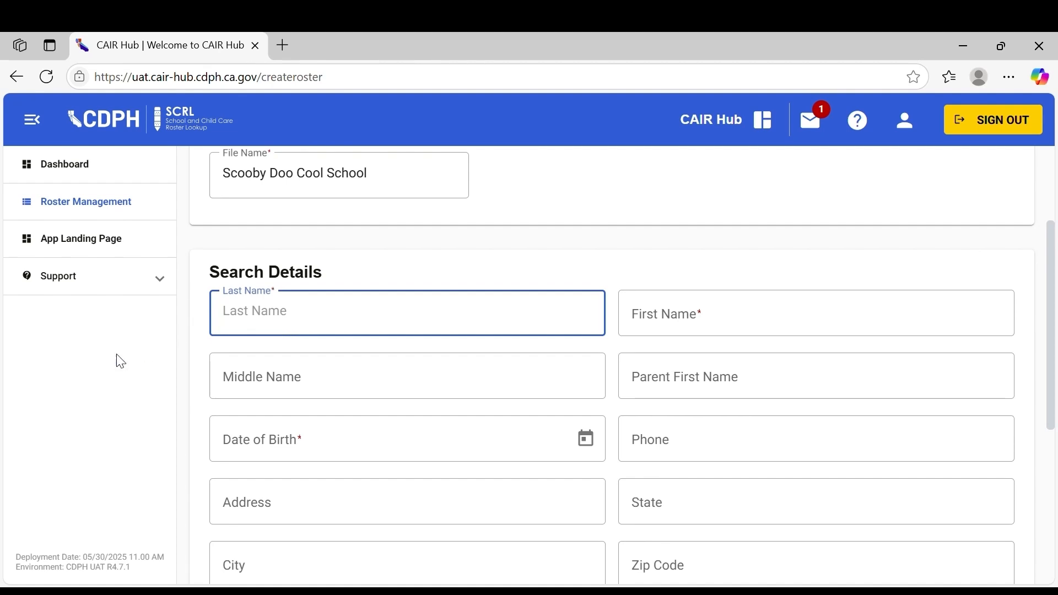
{"action": "key", "text": "Tab"}
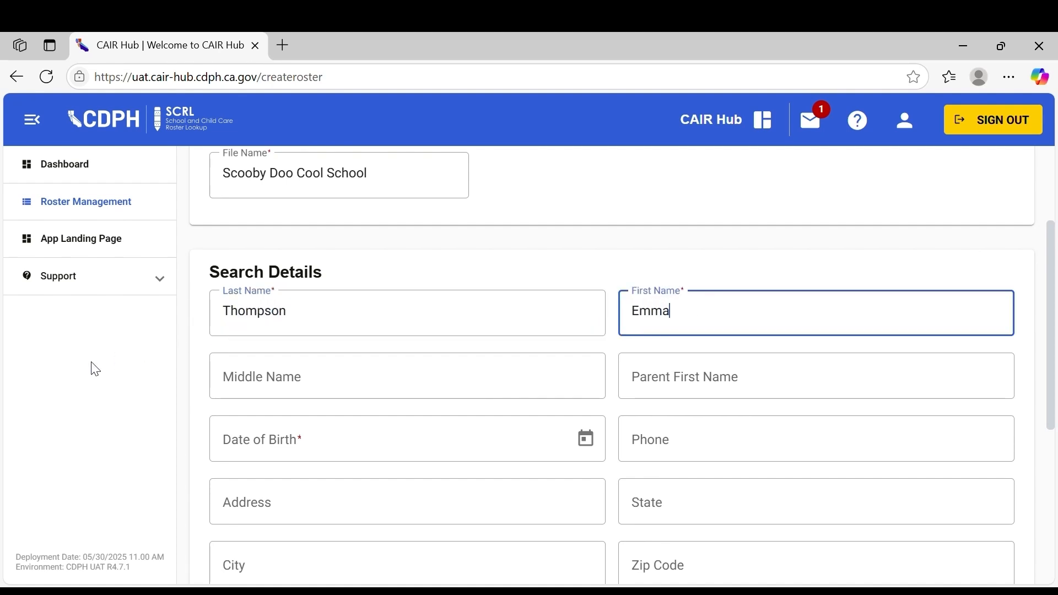
{"action": "left_click", "coordinate": [254, 444]}
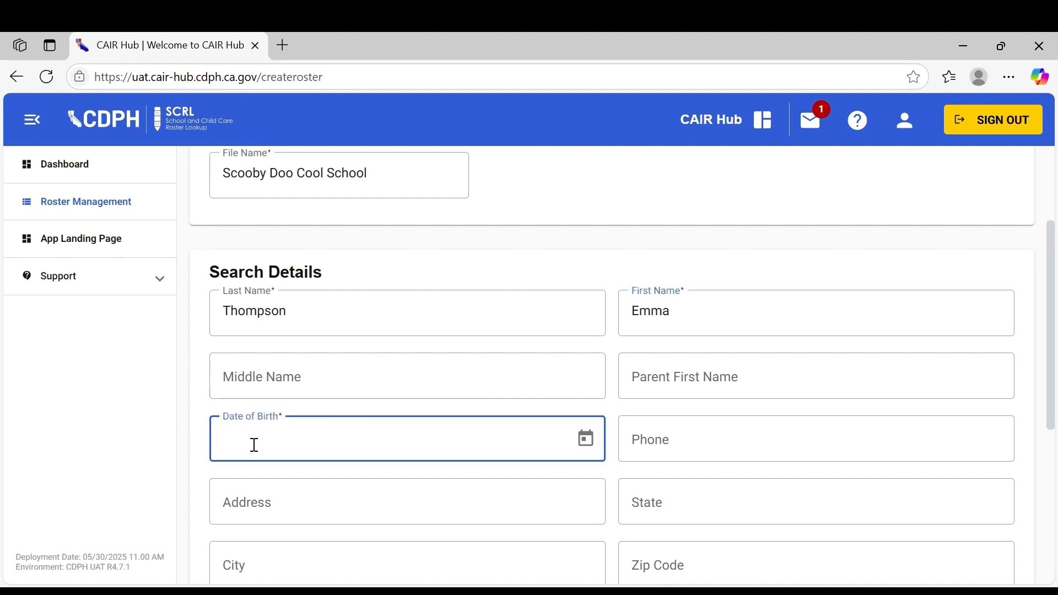
Set the student's gender to Female and the current grade to -1
{"action": "scroll", "coordinate": [526, 441], "scroll_direction": "down", "scroll_amount": 4}
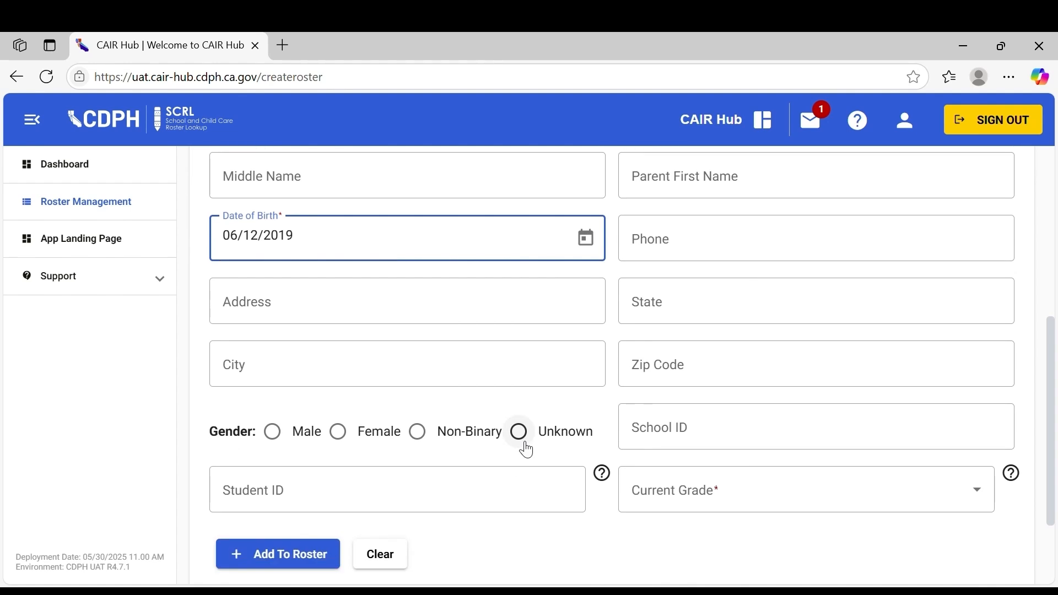
{"action": "left_click", "coordinate": [362, 435]}
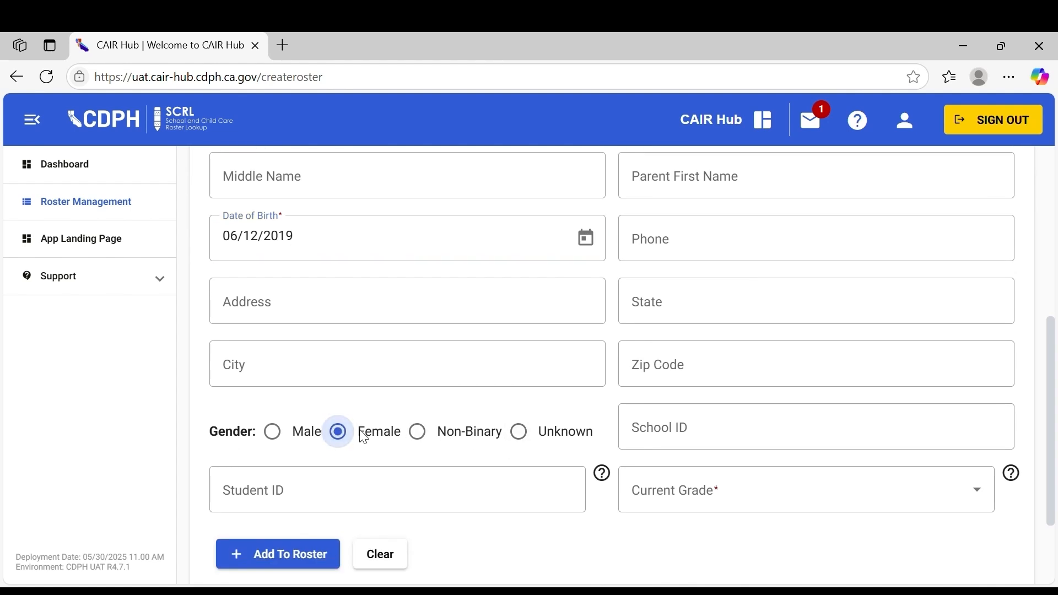
{"action": "left_click", "coordinate": [729, 516]}
{"action": "left_click", "coordinate": [653, 425]}
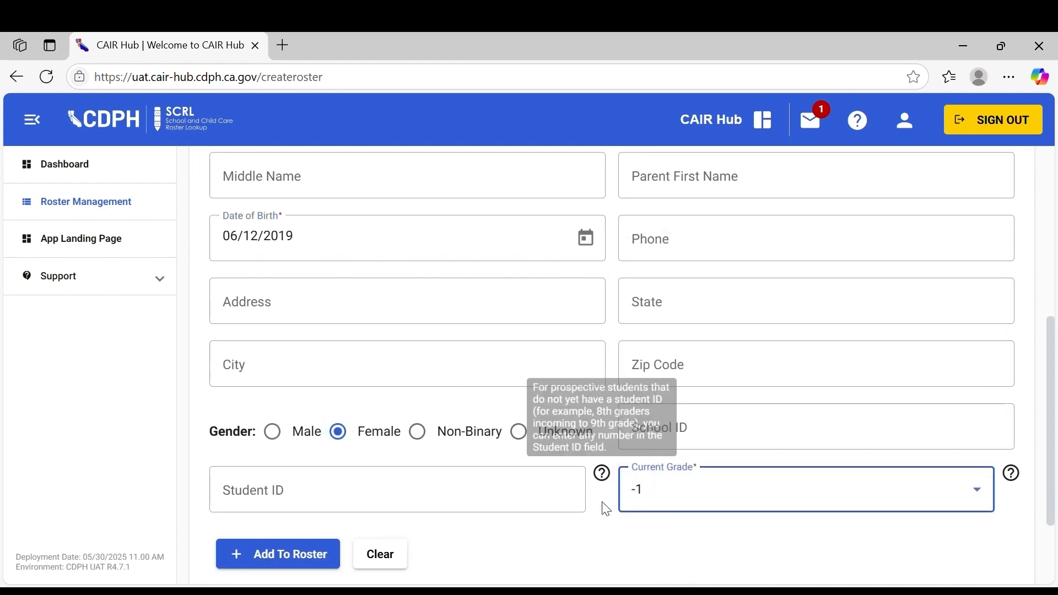
Add the student to the roster
{"action": "scroll", "coordinate": [600, 524], "scroll_direction": "down", "scroll_amount": 2}
{"action": "left_click", "coordinate": [291, 434]}
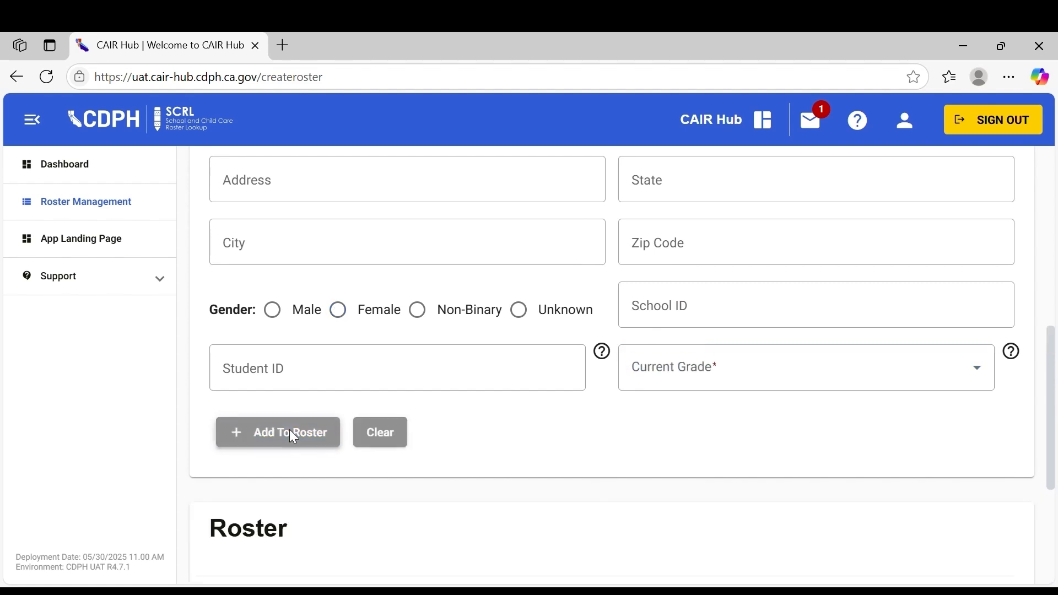
{"action": "scroll", "coordinate": [486, 463], "scroll_direction": "down", "scroll_amount": 3}
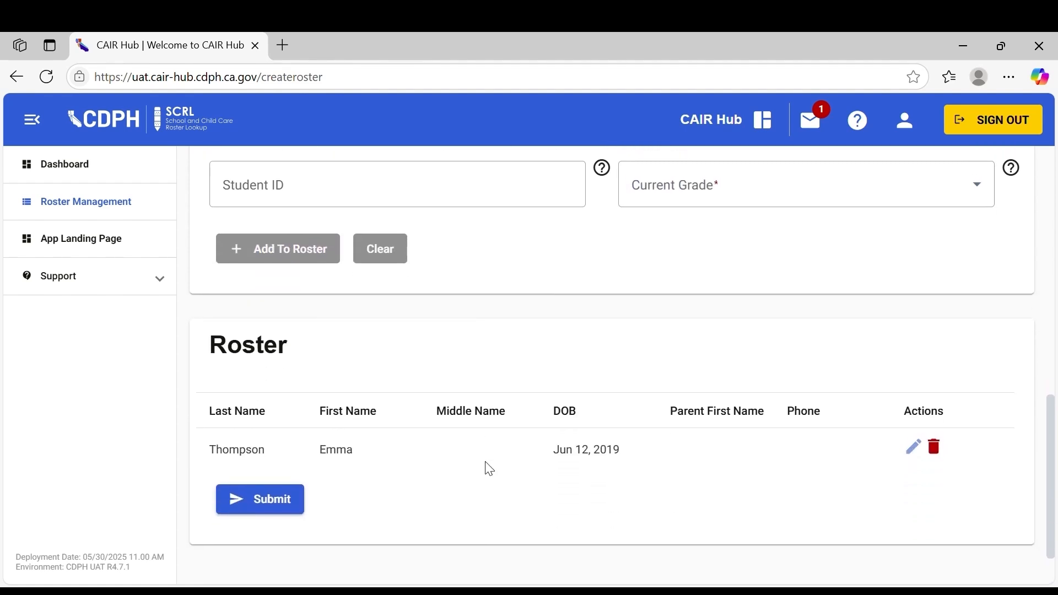
Submit the completed roster of students
{"action": "scroll", "coordinate": [488, 480], "scroll_direction": "up", "scroll_amount": 5}
{"action": "scroll", "coordinate": [487, 499], "scroll_direction": "up", "scroll_amount": 2}
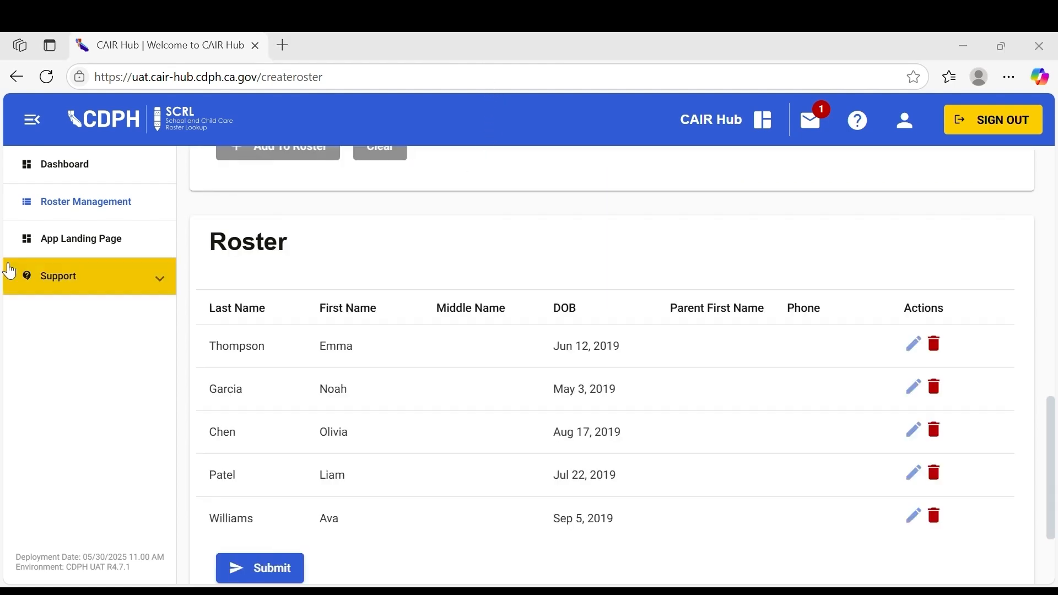
{"action": "scroll", "coordinate": [490, 452], "scroll_direction": "down", "scroll_amount": 1}
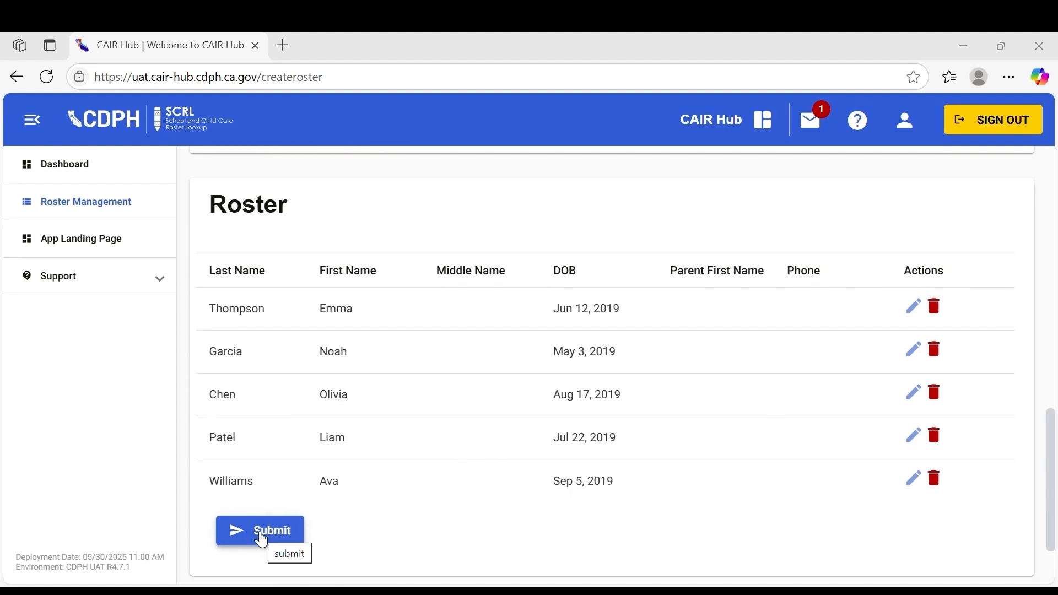
{"action": "left_click", "coordinate": [296, 530]}
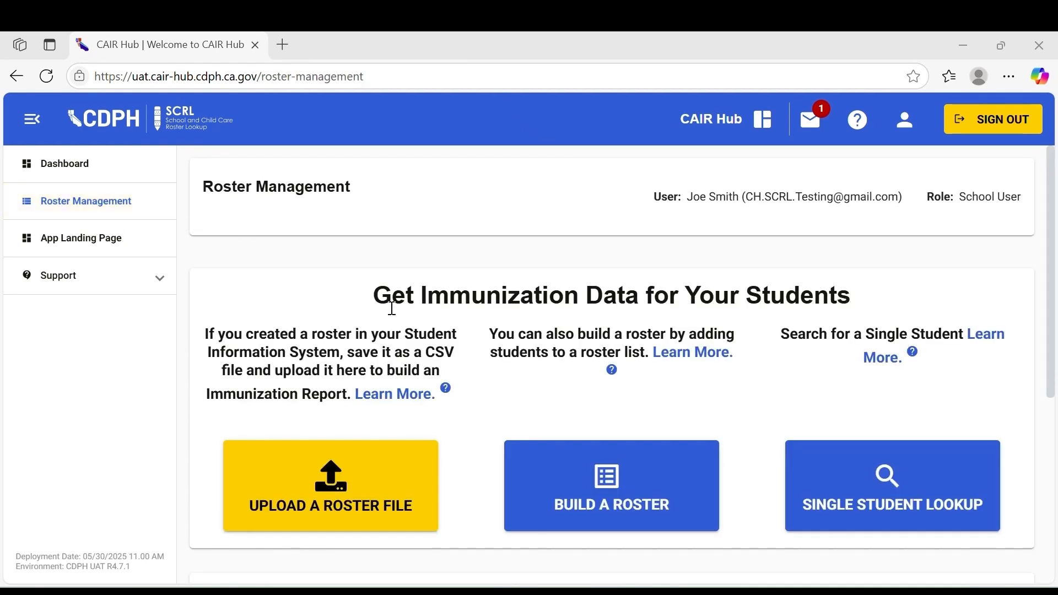
Open the Learn More guide about the CSV roster upload process
{"action": "scroll", "coordinate": [397, 308], "scroll_direction": "down", "scroll_amount": 2}
{"action": "scroll", "coordinate": [472, 357], "scroll_direction": "down", "scroll_amount": 4}
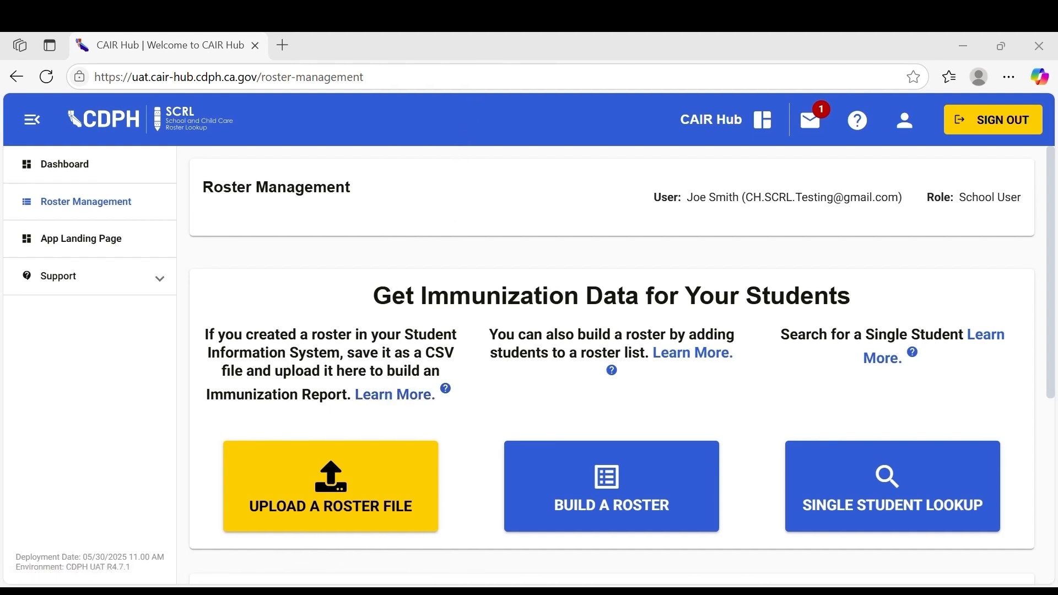
{"action": "left_click", "coordinate": [399, 400]}
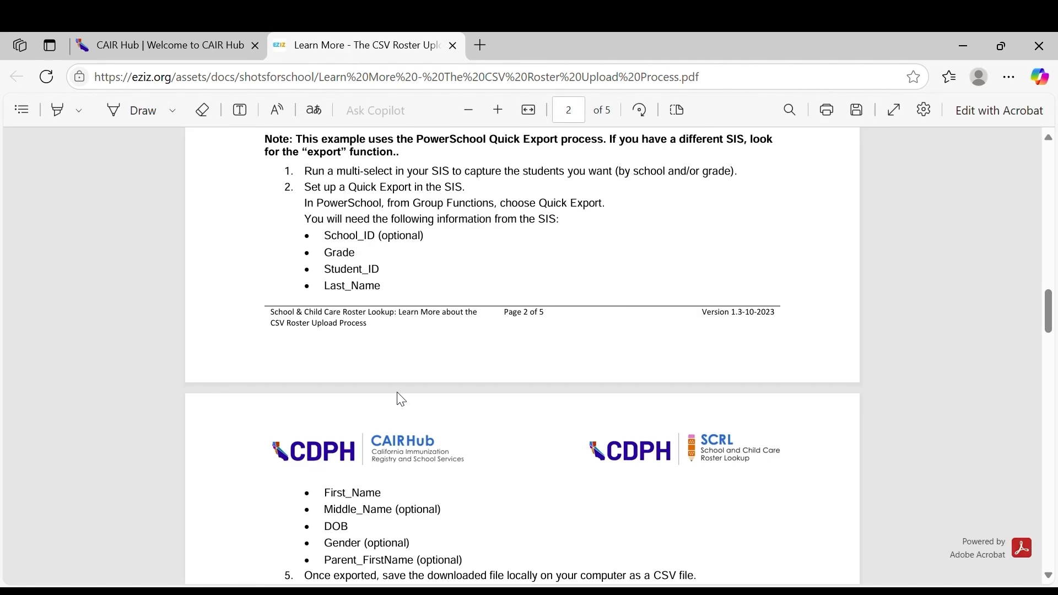
Review the guide's CSV file rules and required column headers, returning to the CAIR Hub tab afterwards
{"action": "scroll", "coordinate": [400, 399], "scroll_direction": "up", "scroll_amount": 12}
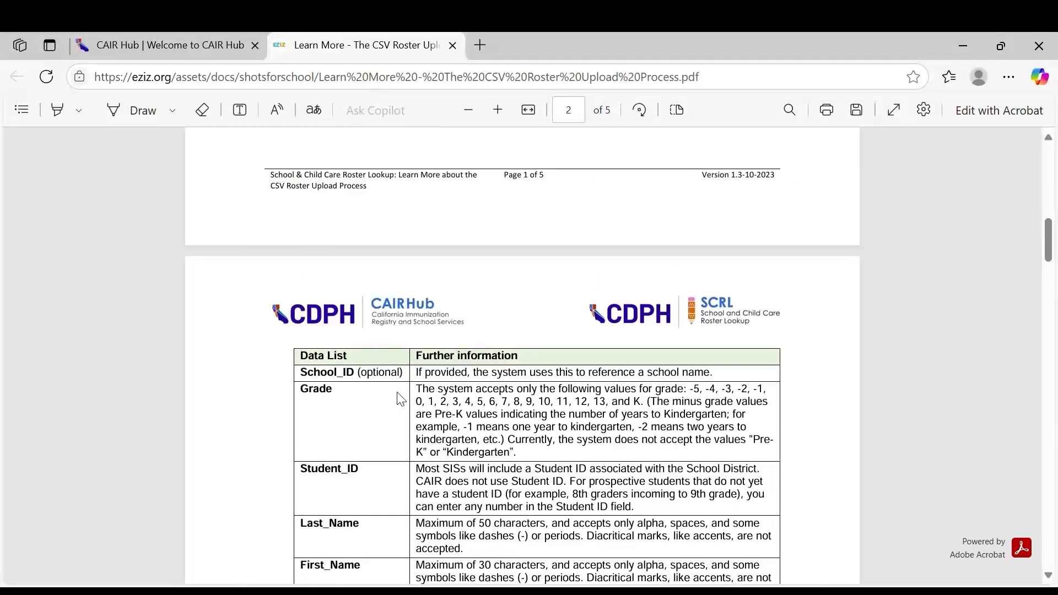
{"action": "scroll", "coordinate": [401, 399], "scroll_direction": "up", "scroll_amount": 8}
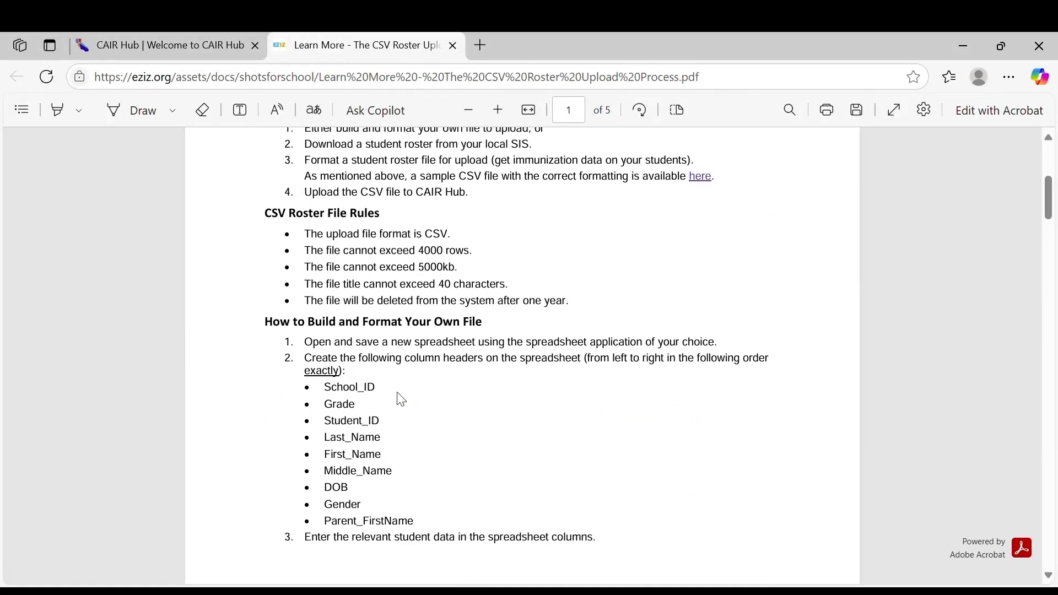
{"action": "scroll", "coordinate": [401, 399], "scroll_direction": "up", "scroll_amount": 4}
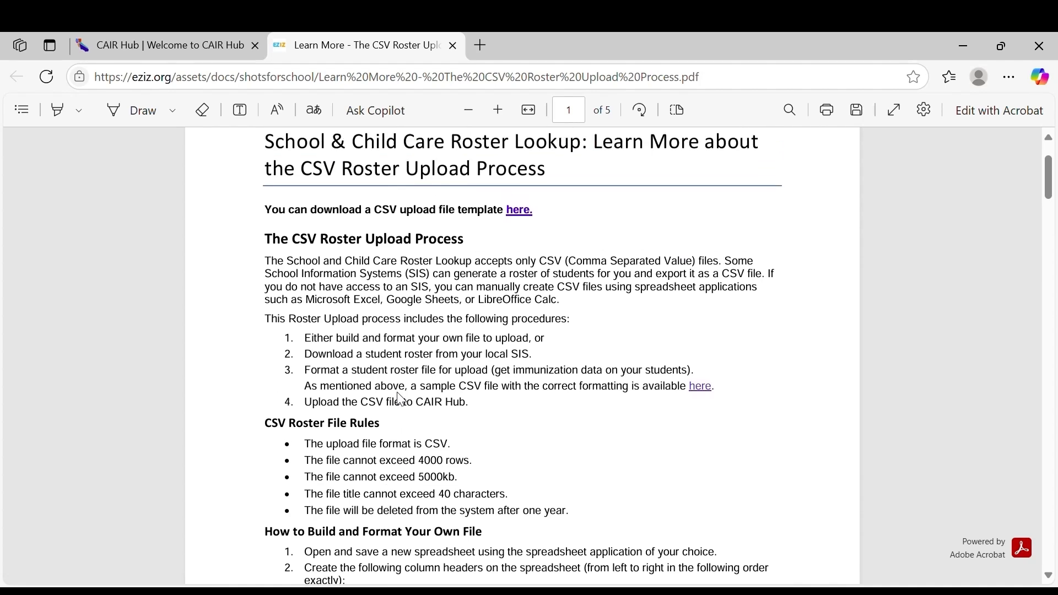
{"action": "scroll", "coordinate": [397, 392], "scroll_direction": "down", "scroll_amount": 7}
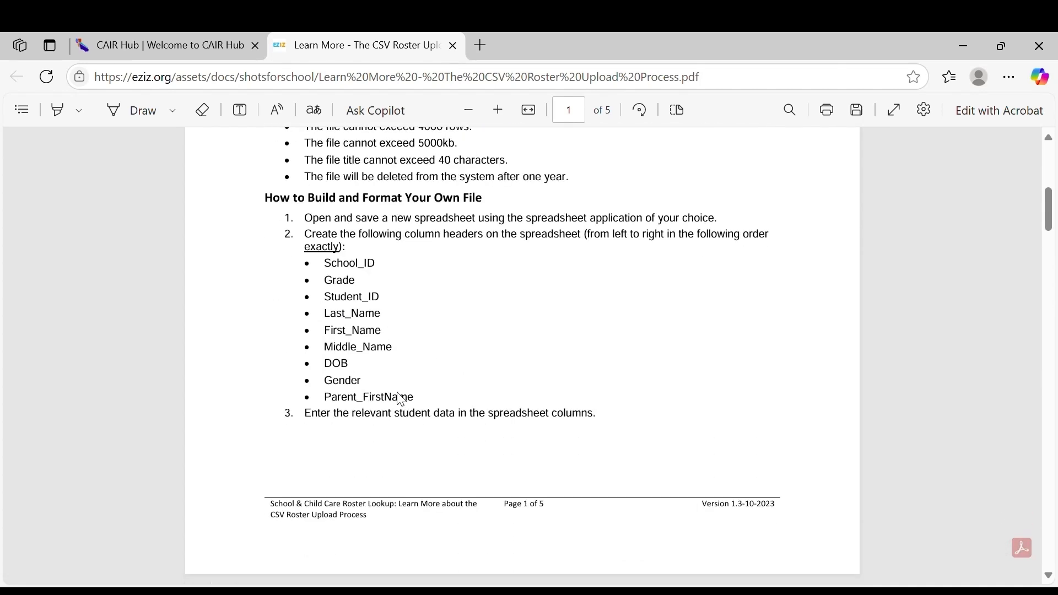
{"action": "scroll", "coordinate": [400, 399], "scroll_direction": "down", "scroll_amount": 7}
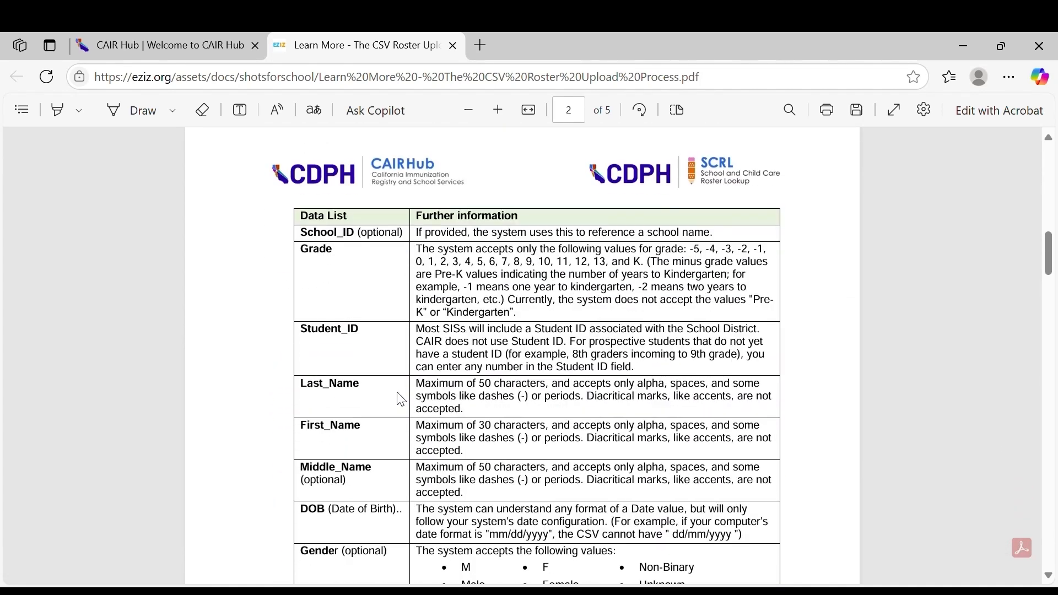
{"action": "scroll", "coordinate": [401, 398], "scroll_direction": "down", "scroll_amount": 8}
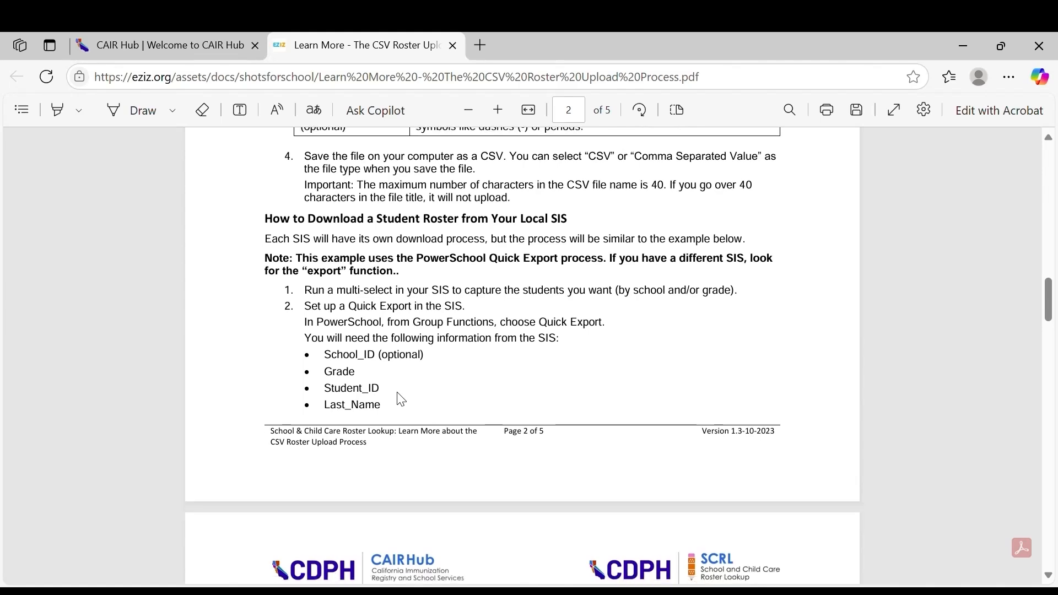
{"action": "scroll", "coordinate": [401, 398], "scroll_direction": "down", "scroll_amount": 3}
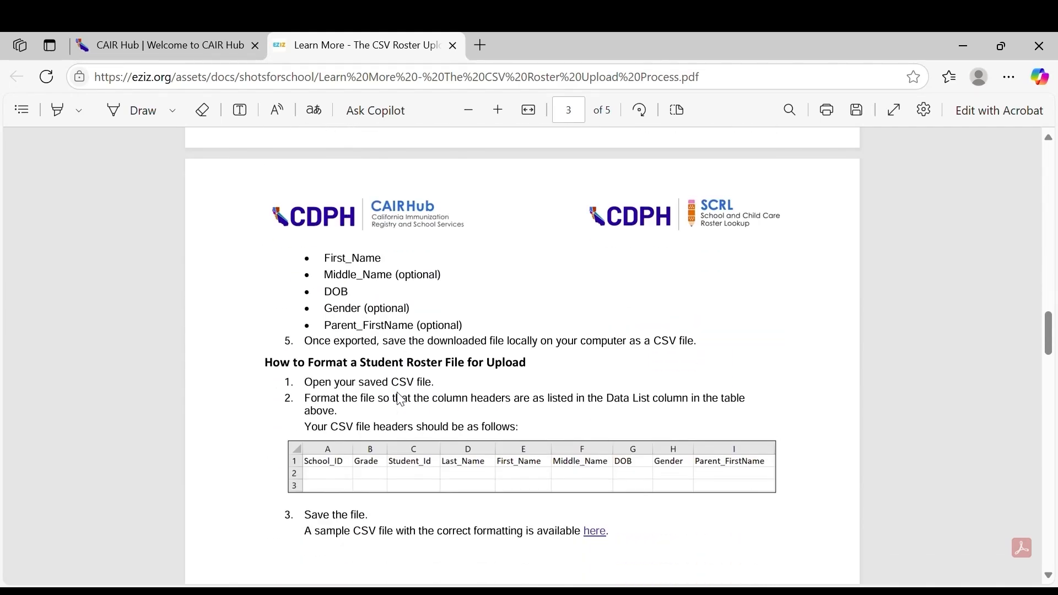
{"action": "scroll", "coordinate": [400, 399], "scroll_direction": "down", "scroll_amount": 6}
{"action": "scroll", "coordinate": [400, 398], "scroll_direction": "up", "scroll_amount": 3}
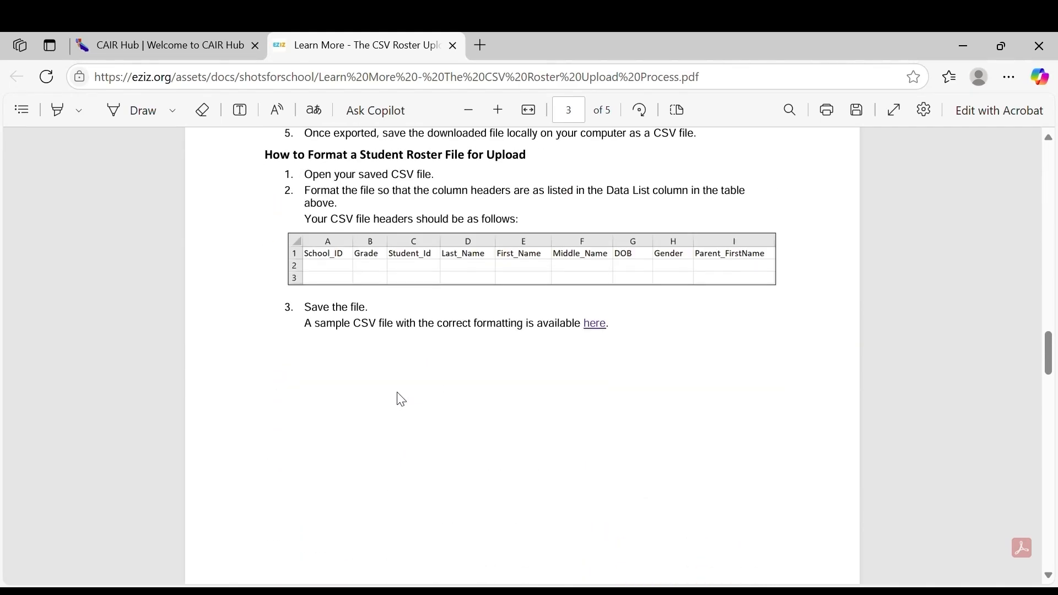
{"action": "scroll", "coordinate": [400, 399], "scroll_direction": "up", "scroll_amount": 5}
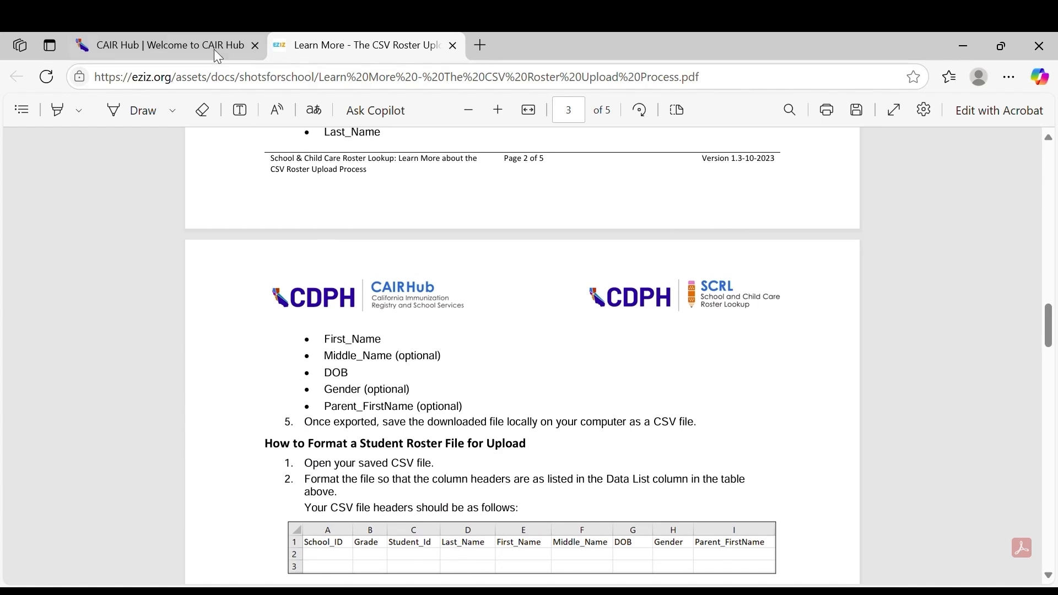
{"action": "left_click", "coordinate": [199, 42]}
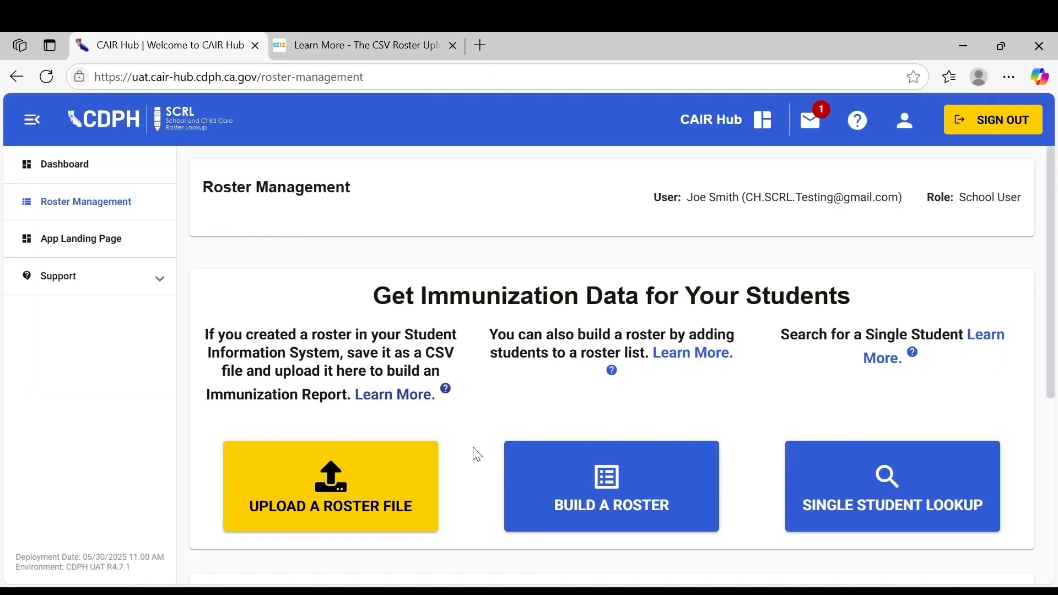
Upload the roster file SCRL Elementary School Demo
{"action": "left_click", "coordinate": [403, 463]}
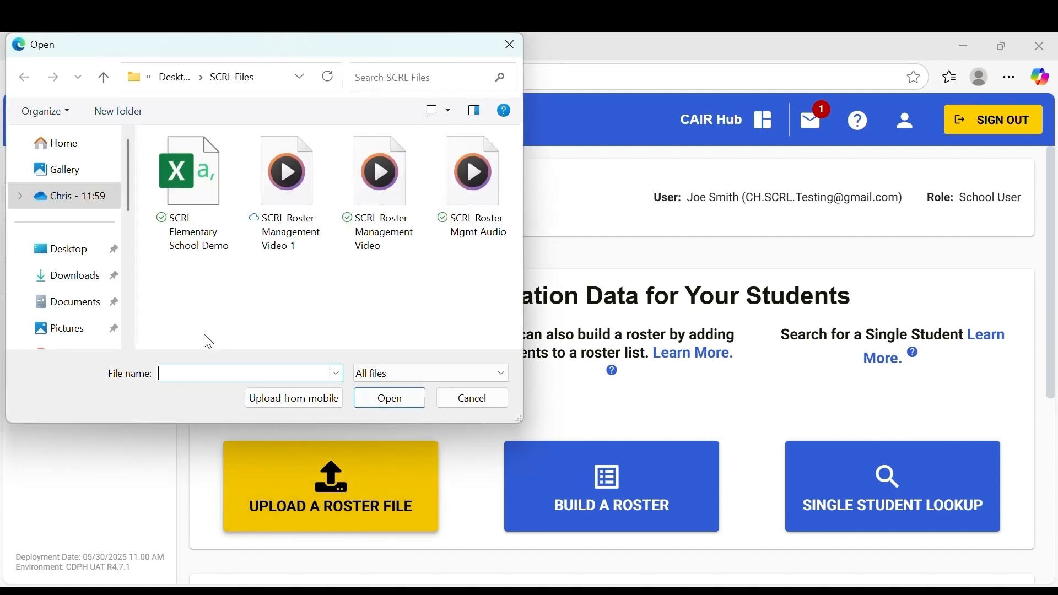
{"action": "left_click", "coordinate": [202, 241]}
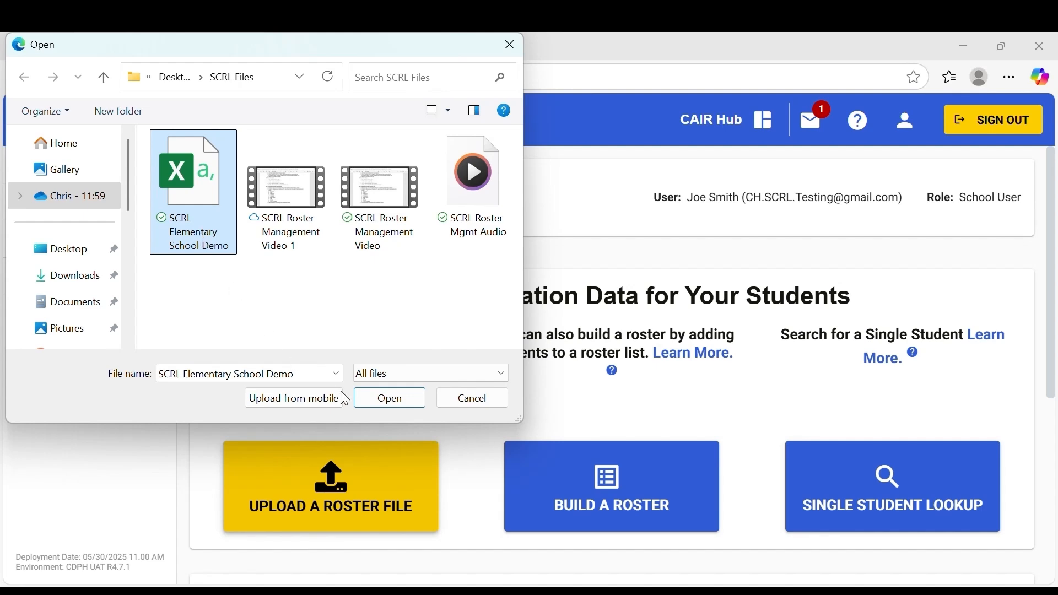
{"action": "left_click", "coordinate": [392, 401]}
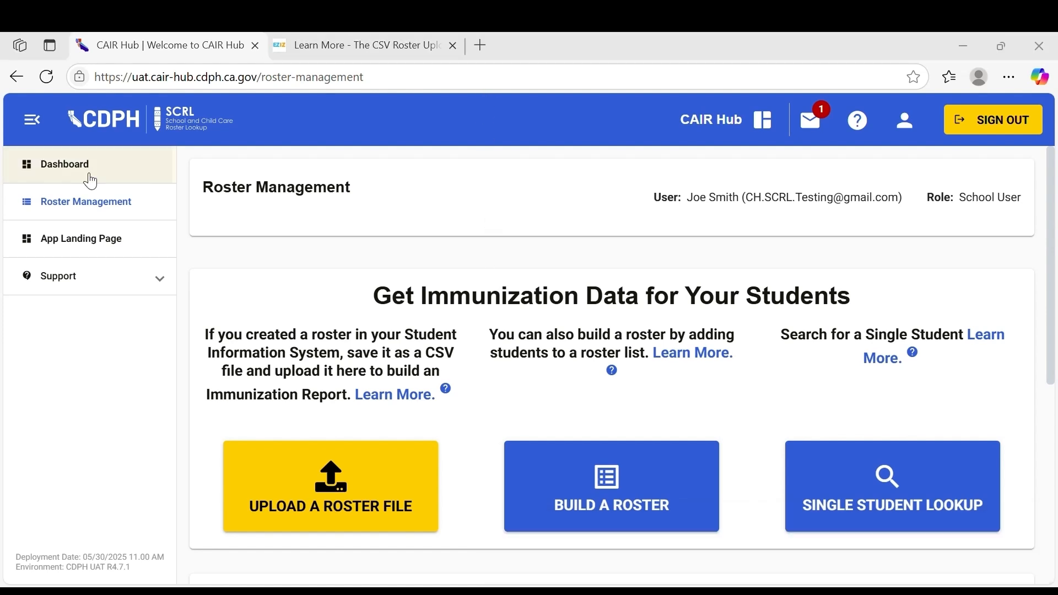
Open the uploaded SCRL Elementary School Demo roster report from the user files list
{"action": "scroll", "coordinate": [474, 406], "scroll_direction": "down", "scroll_amount": 3}
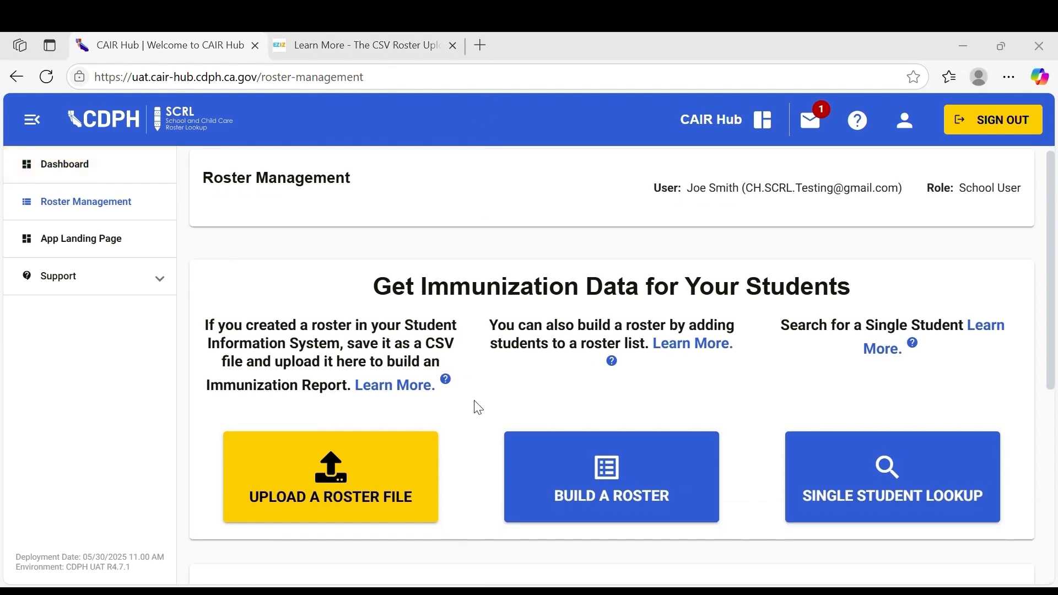
{"action": "scroll", "coordinate": [475, 402], "scroll_direction": "down", "scroll_amount": 3}
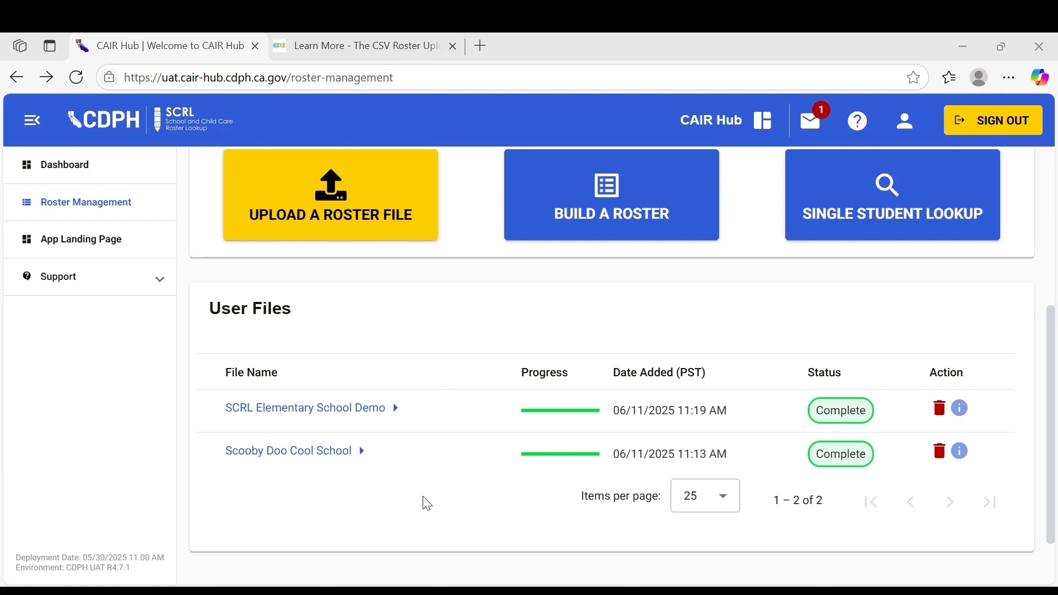
{"action": "left_click", "coordinate": [378, 408]}
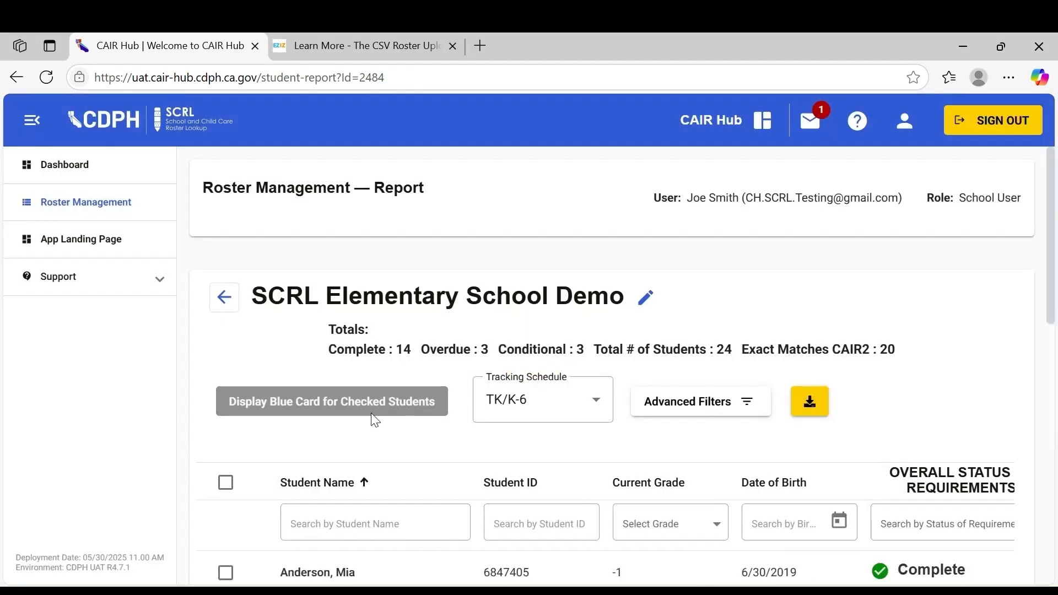
Review the report's totals and the Tracking Schedule options for the roster
{"action": "scroll", "coordinate": [937, 431], "scroll_direction": "down", "scroll_amount": 3}
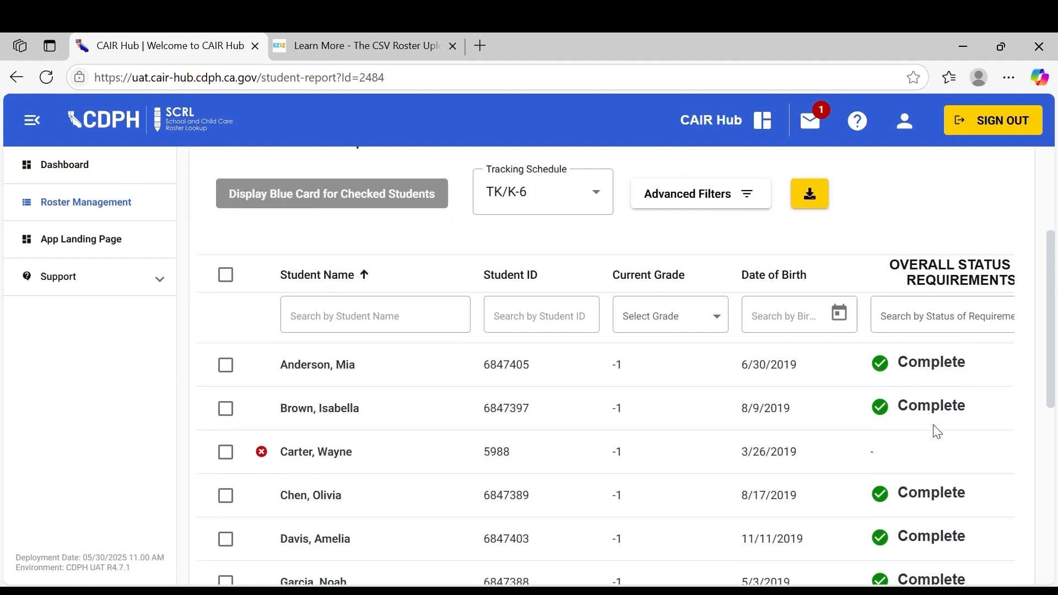
{"action": "scroll", "coordinate": [937, 431], "scroll_direction": "up", "scroll_amount": 2}
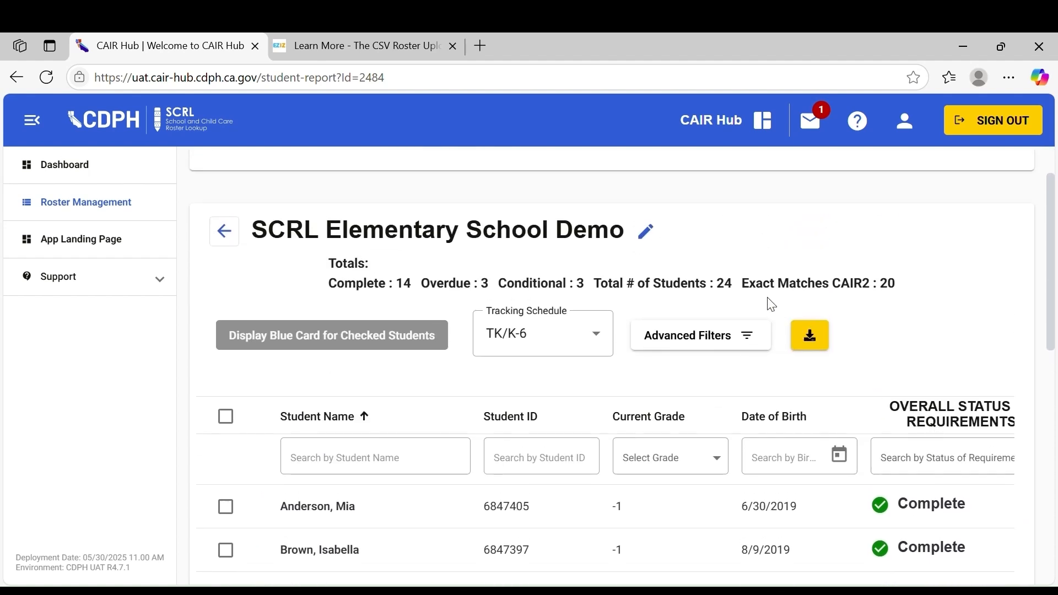
{"action": "left_click_drag", "start_coordinate": [734, 284], "coordinate": [638, 282]}
{"action": "left_click", "coordinate": [891, 299]}
{"action": "left_click_drag", "start_coordinate": [892, 285], "coordinate": [777, 283]}
{"action": "left_click", "coordinate": [1001, 329]}
{"action": "scroll", "coordinate": [1001, 329], "scroll_direction": "down", "scroll_amount": 1}
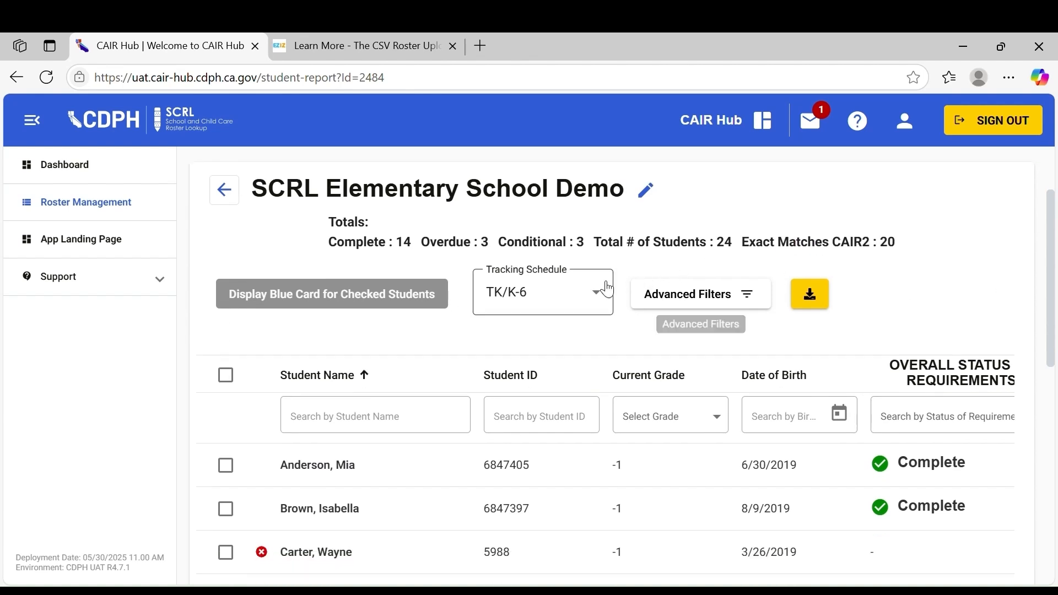
{"action": "left_click", "coordinate": [594, 292]}
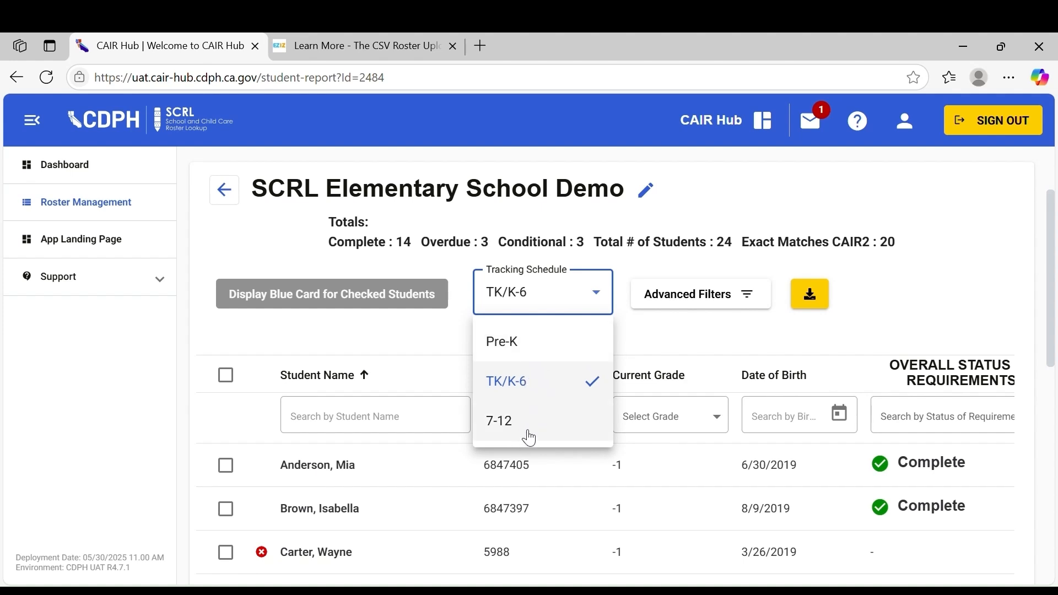
{"action": "left_click", "coordinate": [685, 330]}
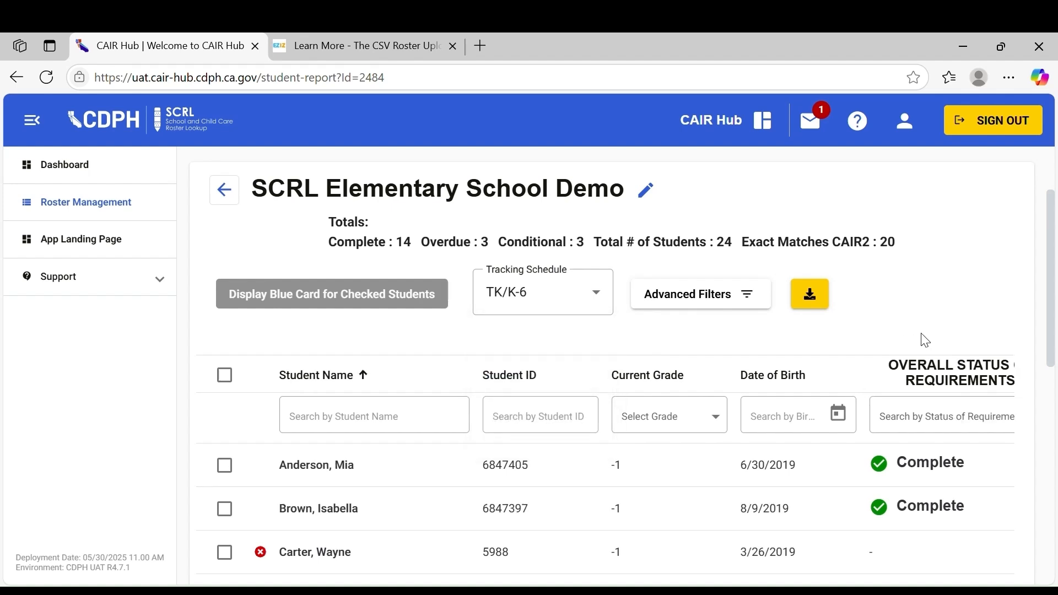
Browse the roster's student list and move to its second page
{"action": "scroll", "coordinate": [919, 339], "scroll_direction": "right", "scroll_amount": 2}
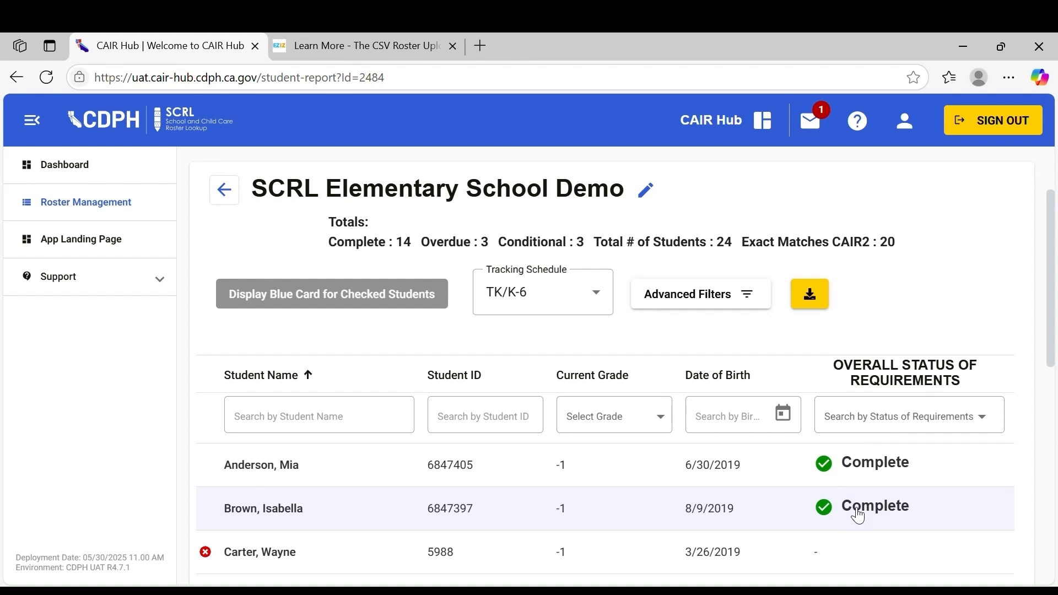
{"action": "scroll", "coordinate": [852, 513], "scroll_direction": "left", "scroll_amount": 2}
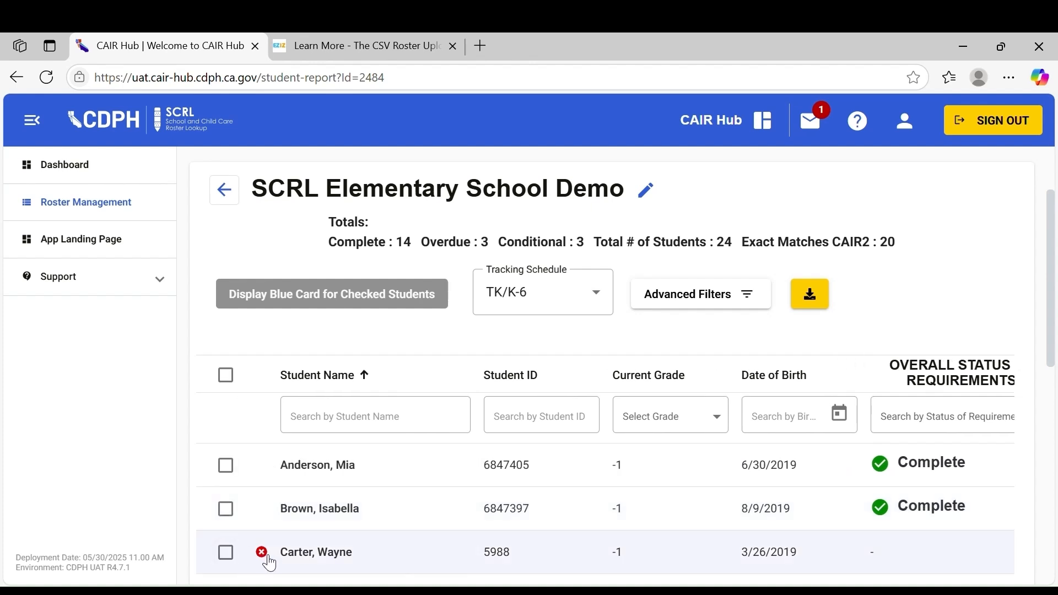
{"action": "scroll", "coordinate": [270, 563], "scroll_direction": "down", "scroll_amount": 9}
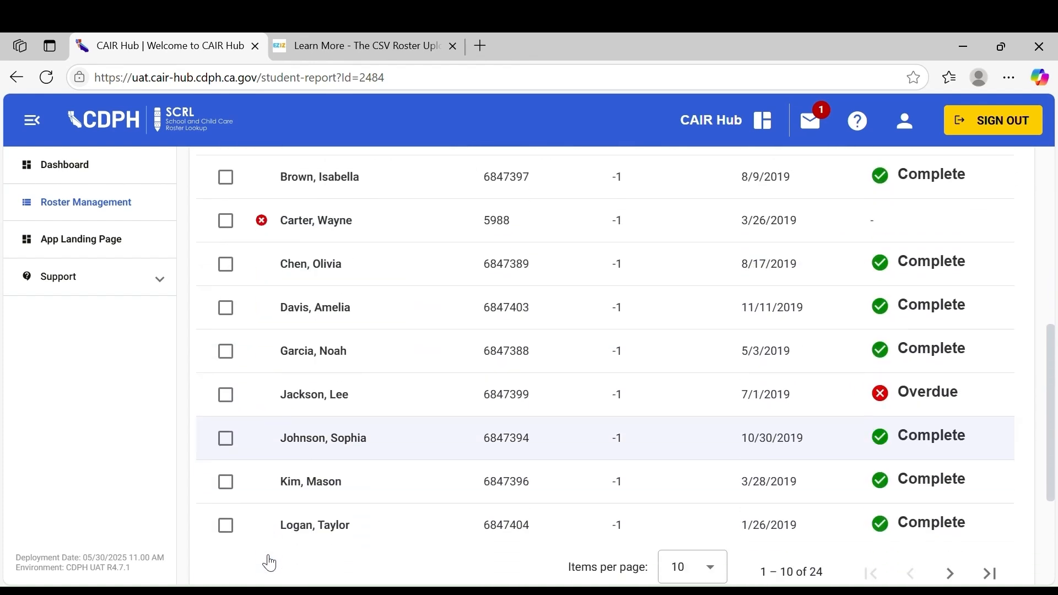
{"action": "scroll", "coordinate": [272, 562], "scroll_direction": "down", "scroll_amount": 1}
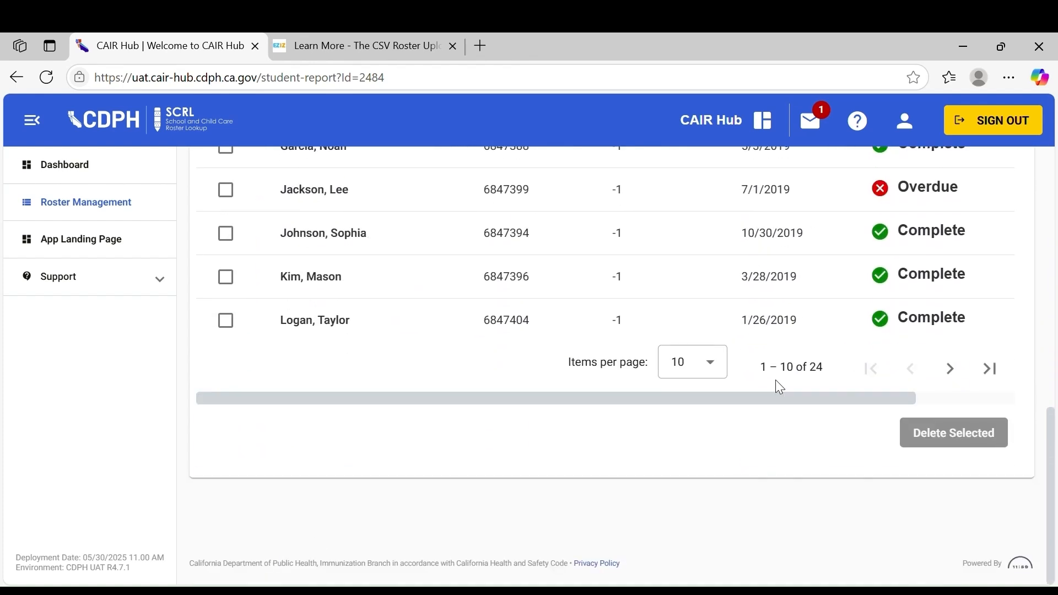
{"action": "left_click", "coordinate": [949, 368]}
{"action": "scroll", "coordinate": [455, 314], "scroll_direction": "up", "scroll_amount": 6}
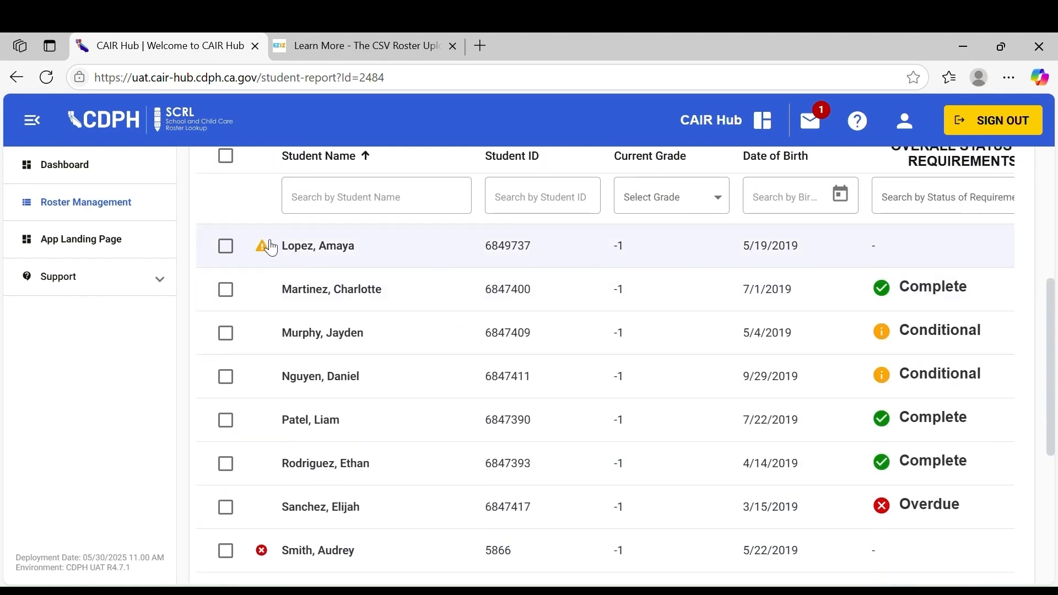
{"action": "left_click", "coordinate": [262, 246]}
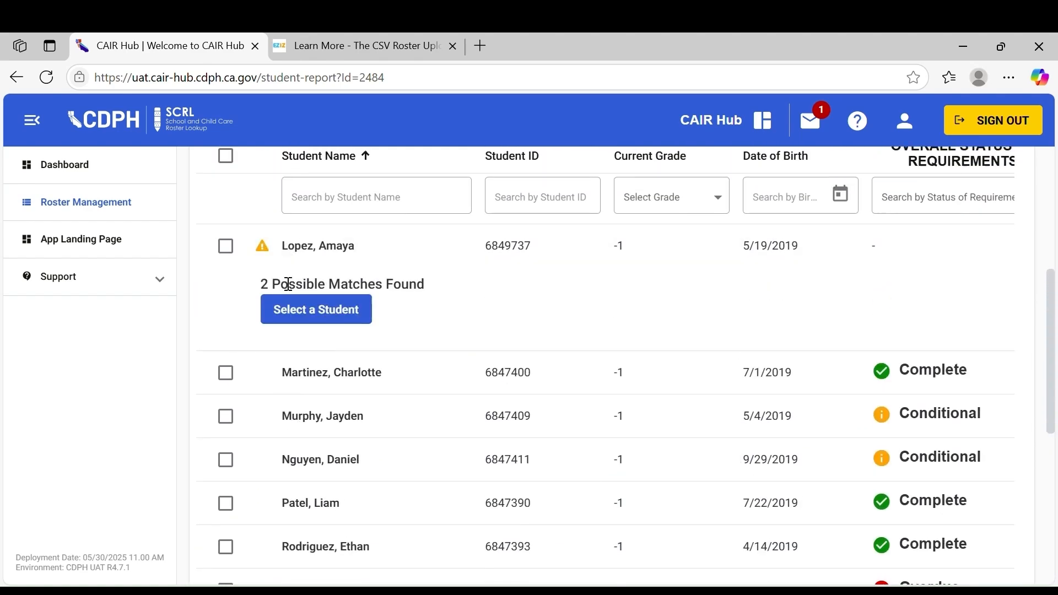
{"action": "left_click", "coordinate": [299, 313]}
{"action": "left_click", "coordinate": [171, 456]}
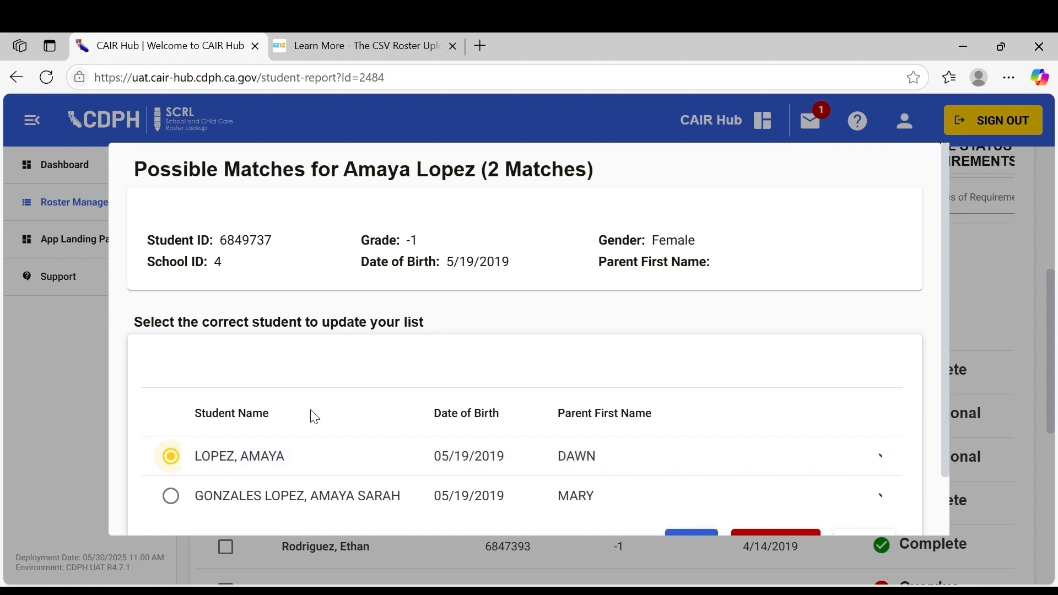
{"action": "scroll", "coordinate": [311, 415], "scroll_direction": "down", "scroll_amount": 2}
{"action": "left_click", "coordinate": [703, 475]}
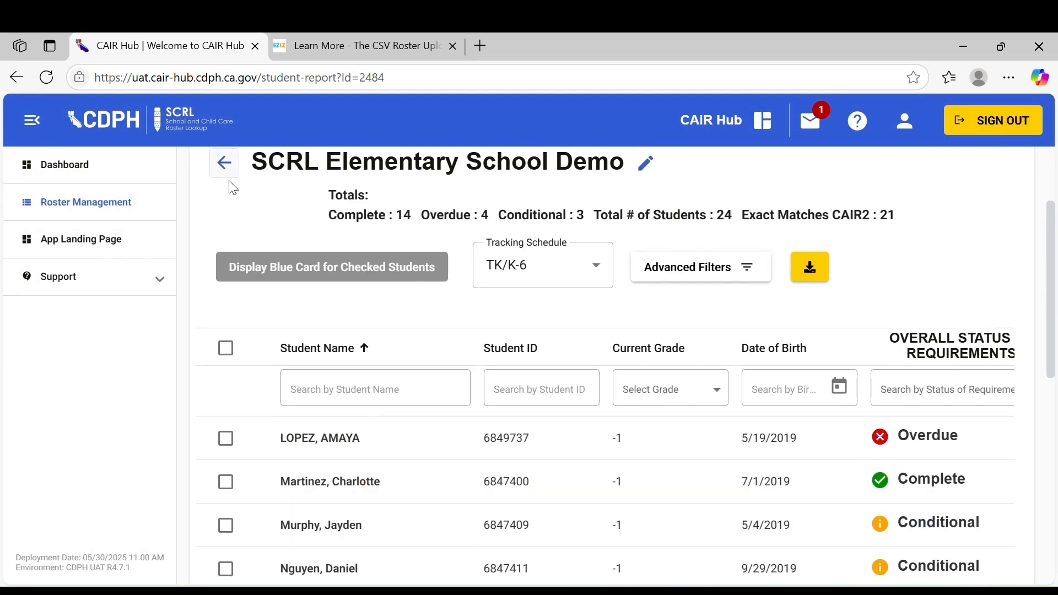
{"action": "scroll", "coordinate": [292, 455], "scroll_direction": "down", "scroll_amount": 5}
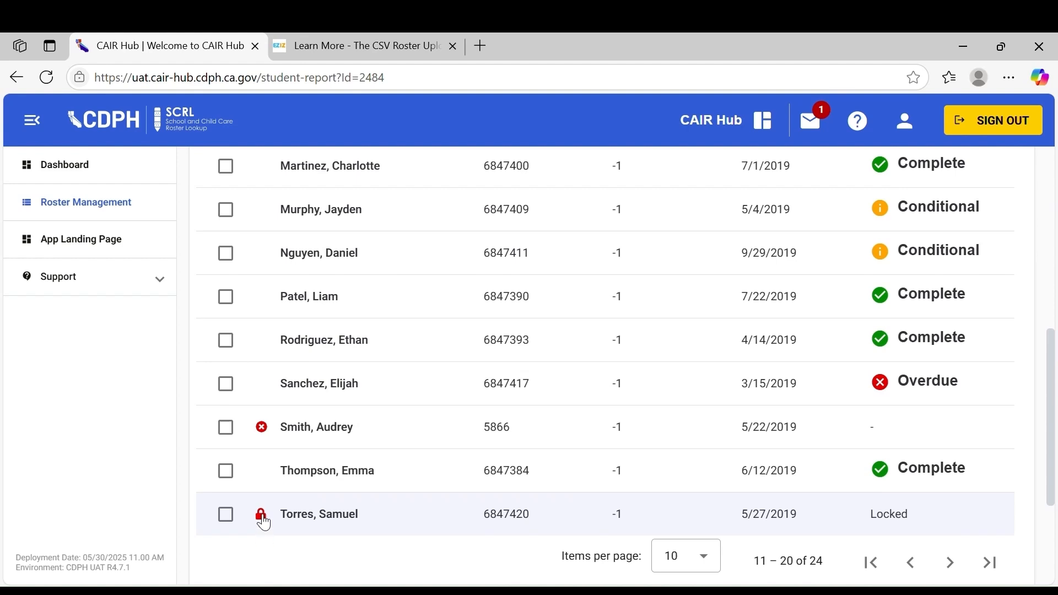
{"action": "mouse_move", "coordinate": [263, 522]}
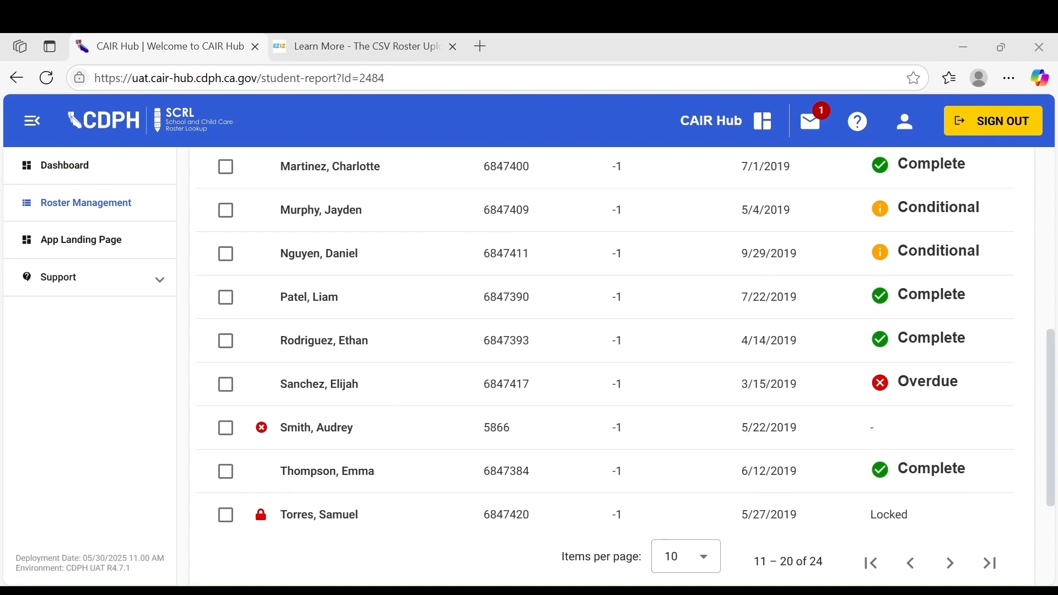
{"action": "scroll", "coordinate": [521, 461], "scroll_direction": "up", "scroll_amount": 1}
{"action": "scroll", "coordinate": [521, 461], "scroll_direction": "up", "scroll_amount": 2}
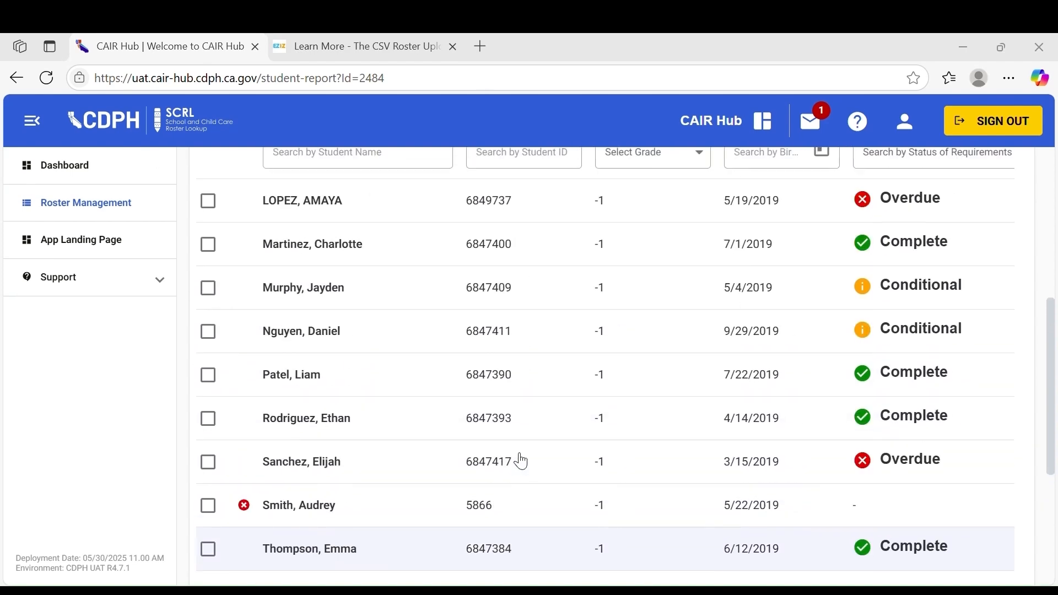
{"action": "scroll", "coordinate": [544, 461], "scroll_direction": "right", "scroll_amount": 2}
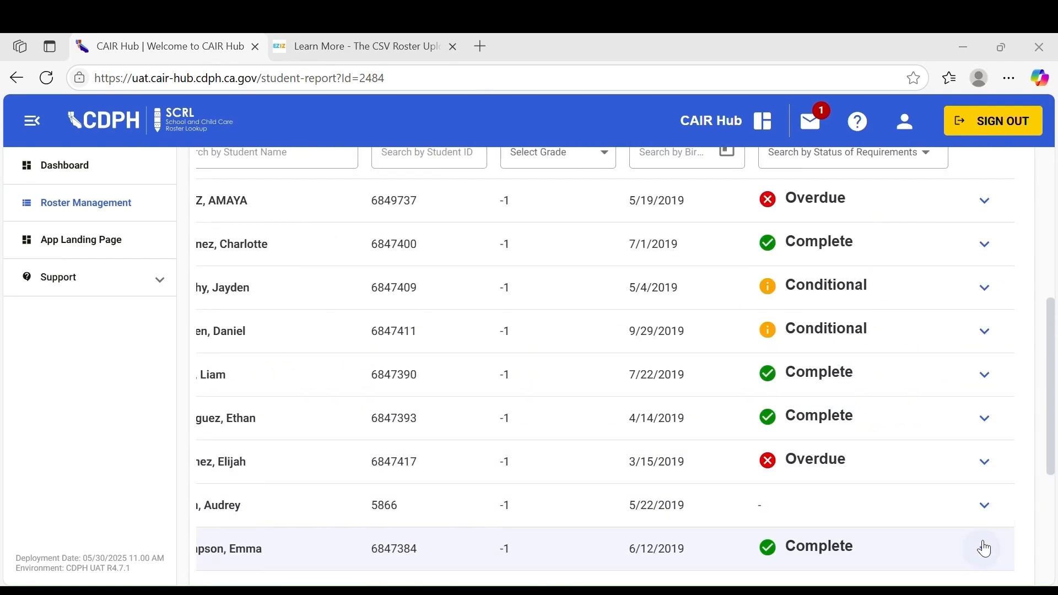
{"action": "scroll", "coordinate": [843, 503], "scroll_direction": "left", "scroll_amount": 2}
{"action": "scroll", "coordinate": [846, 504], "scroll_direction": "down", "scroll_amount": 4}
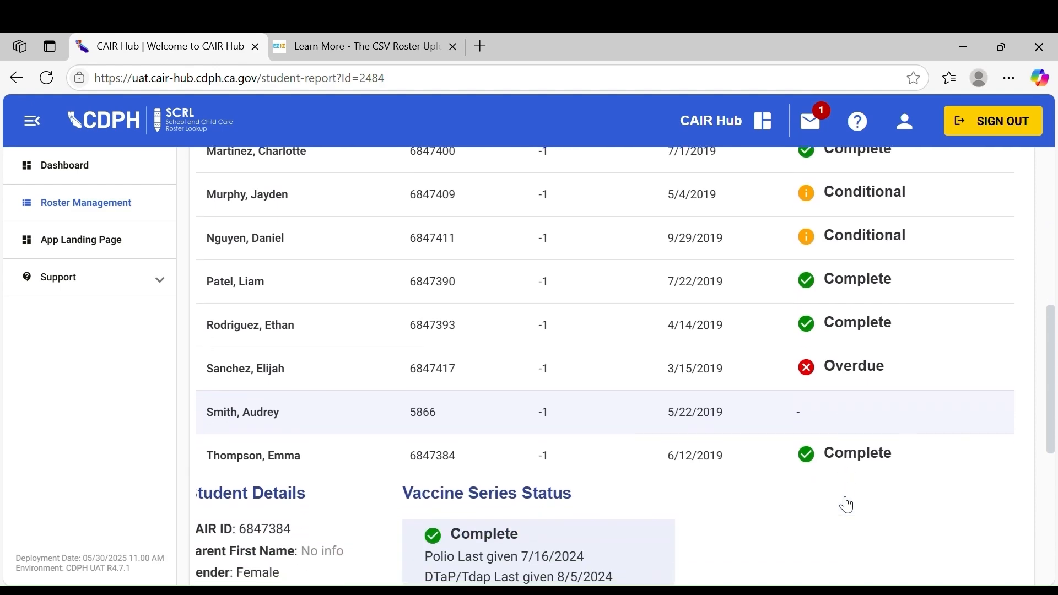
{"action": "scroll", "coordinate": [682, 505], "scroll_direction": "left", "scroll_amount": 2}
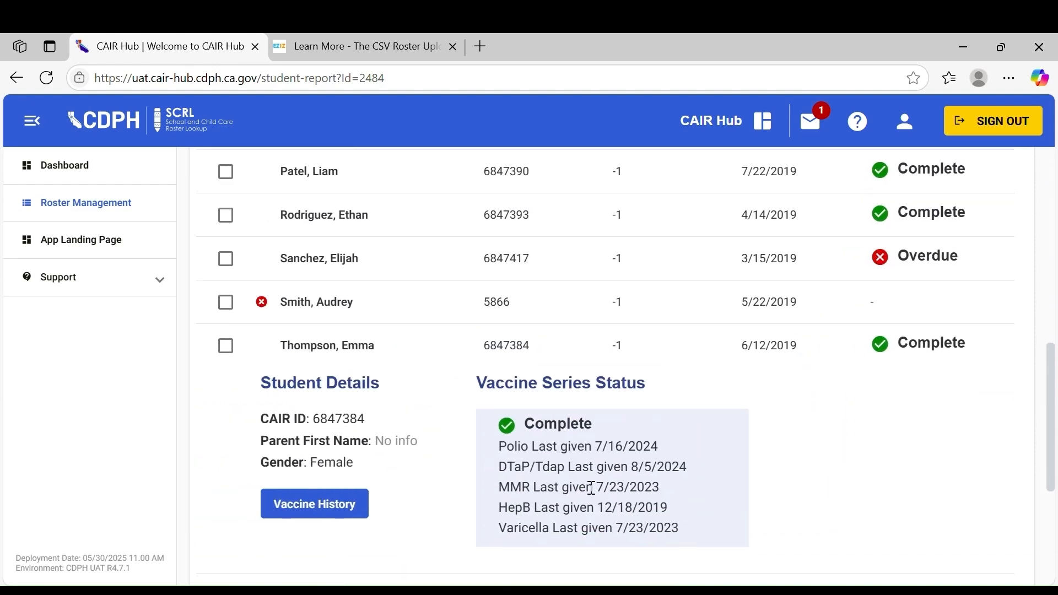
{"action": "scroll", "coordinate": [397, 482], "scroll_direction": "down", "scroll_amount": 1}
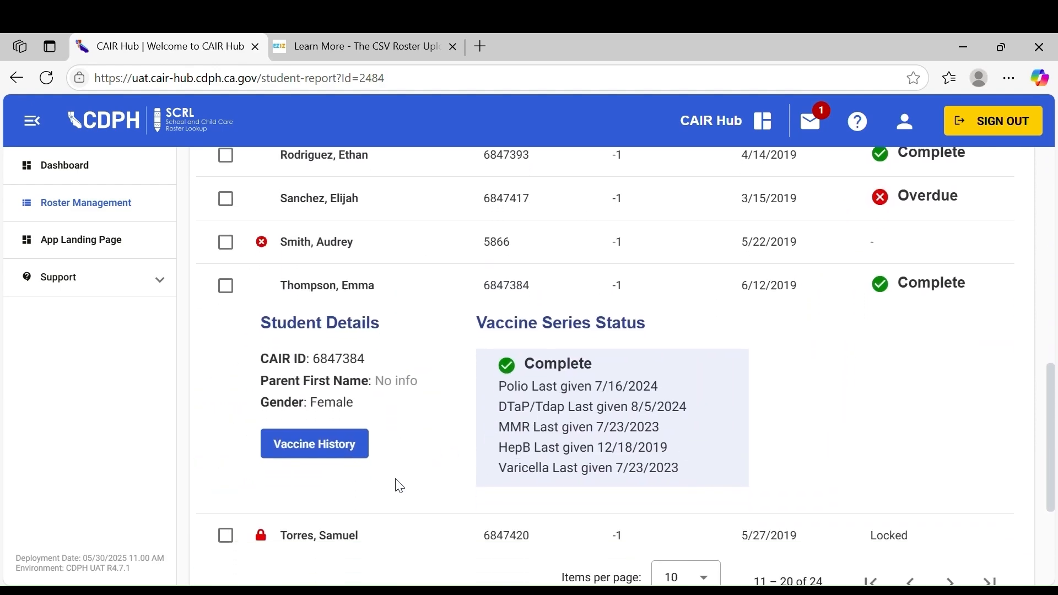
{"action": "left_click", "coordinate": [338, 445]}
{"action": "scroll", "coordinate": [539, 462], "scroll_direction": "down", "scroll_amount": 1}
{"action": "scroll", "coordinate": [539, 461], "scroll_direction": "down", "scroll_amount": 8}
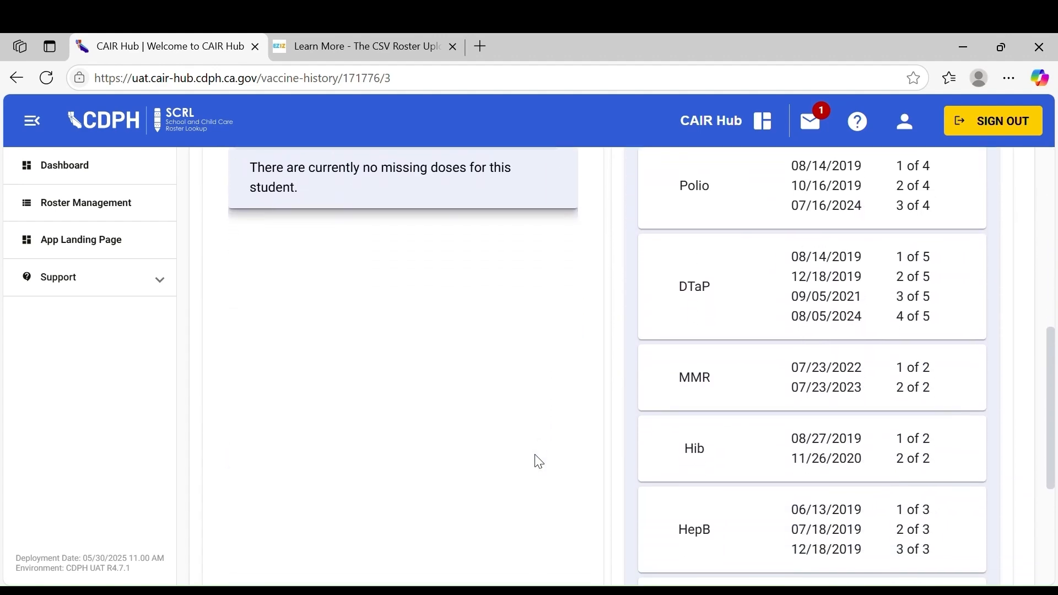
{"action": "scroll", "coordinate": [539, 462], "scroll_direction": "up", "scroll_amount": 6}
{"action": "scroll", "coordinate": [539, 462], "scroll_direction": "up", "scroll_amount": 3}
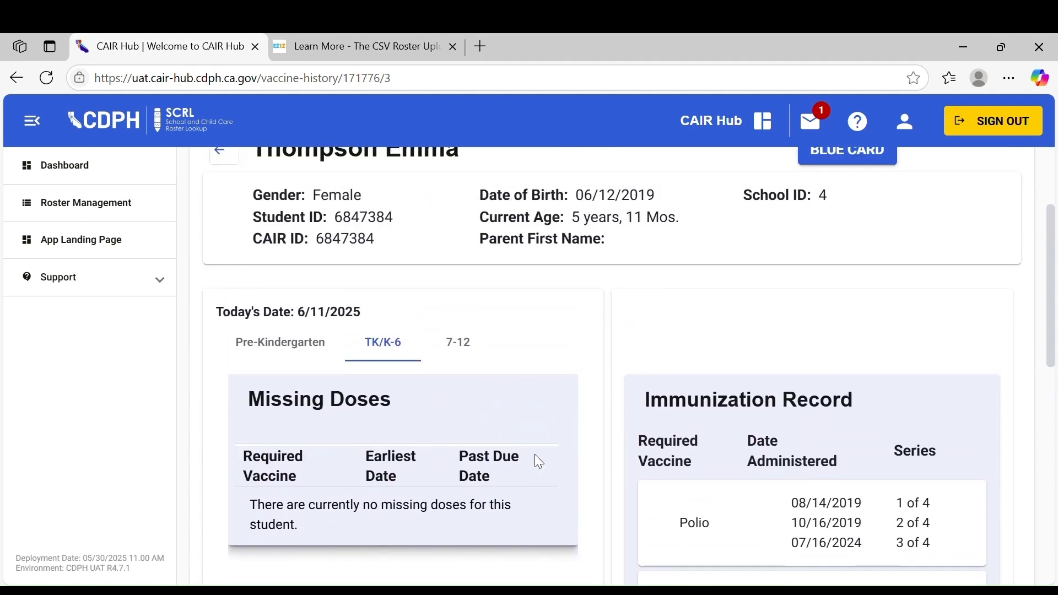
{"action": "left_click", "coordinate": [223, 301]}
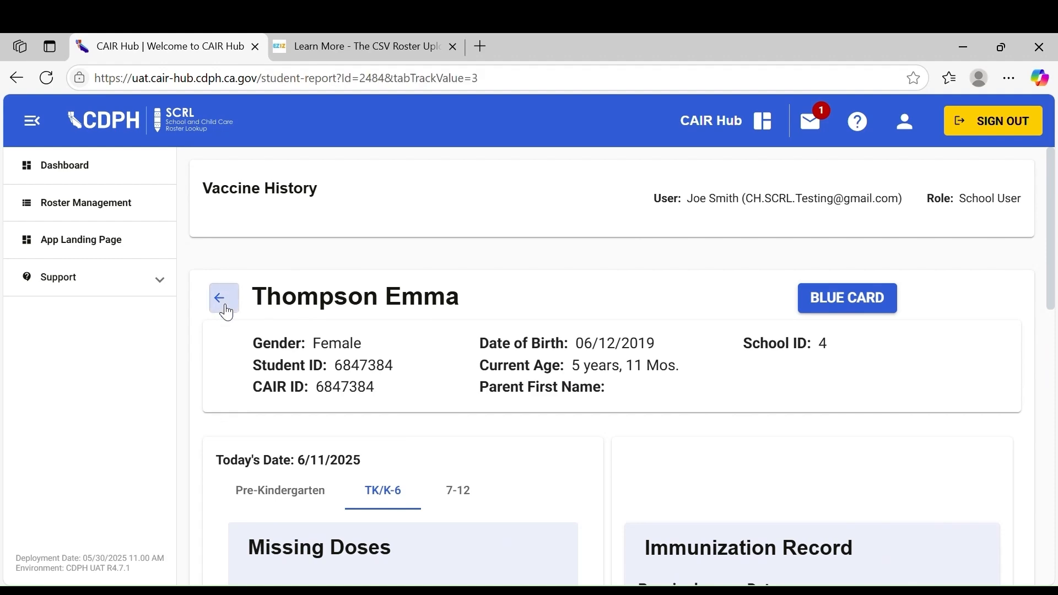
Open Advanced Filters and toggle the DTaP/Tdap vaccine filter on and off
{"action": "scroll", "coordinate": [474, 369], "scroll_direction": "down", "scroll_amount": 1}
{"action": "scroll", "coordinate": [485, 370], "scroll_direction": "down", "scroll_amount": 2}
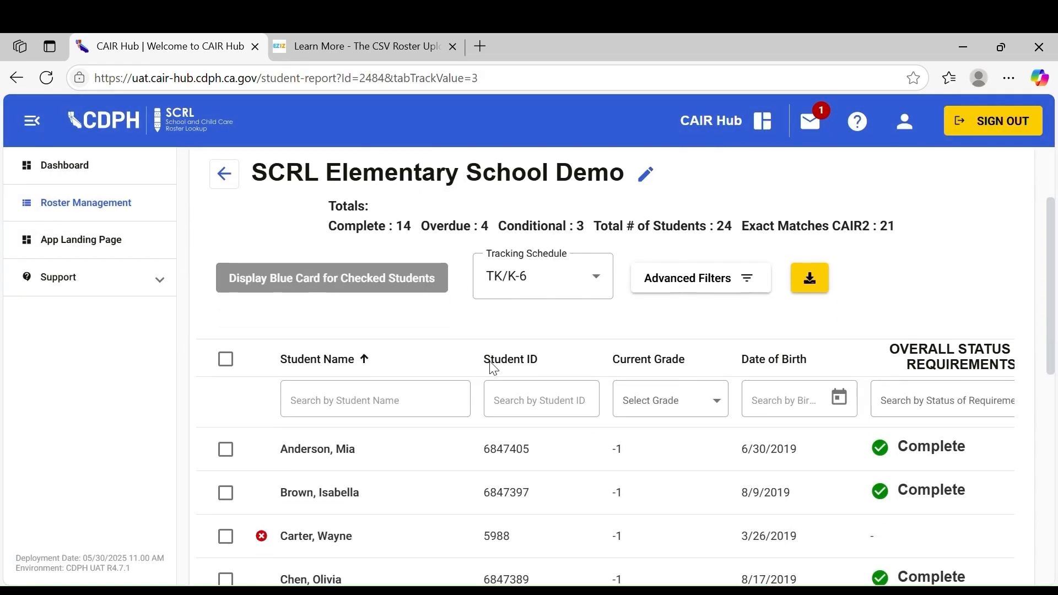
{"action": "left_click", "coordinate": [706, 275]}
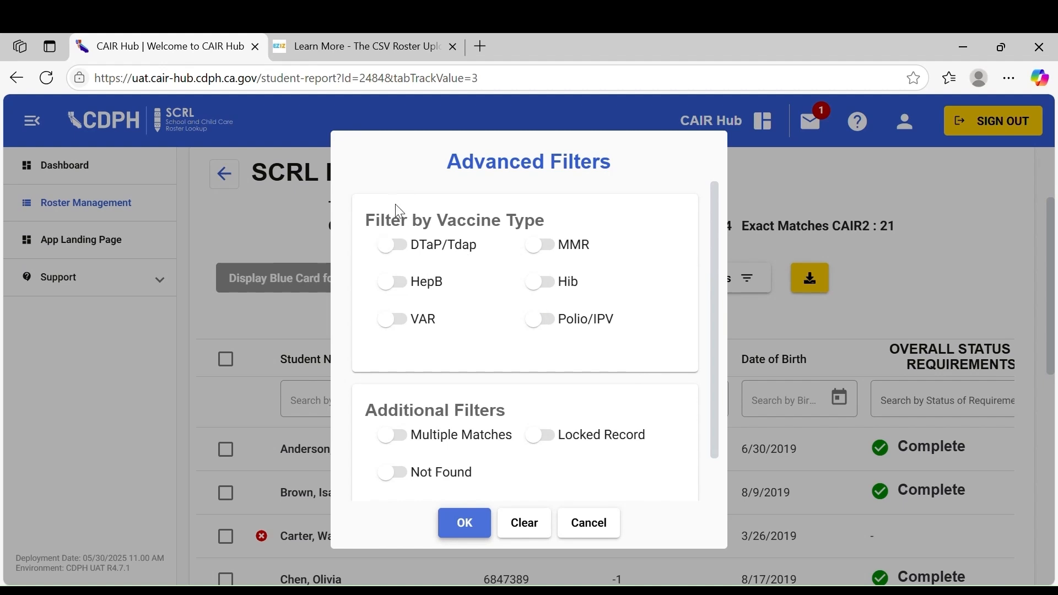
{"action": "left_click", "coordinate": [448, 245]}
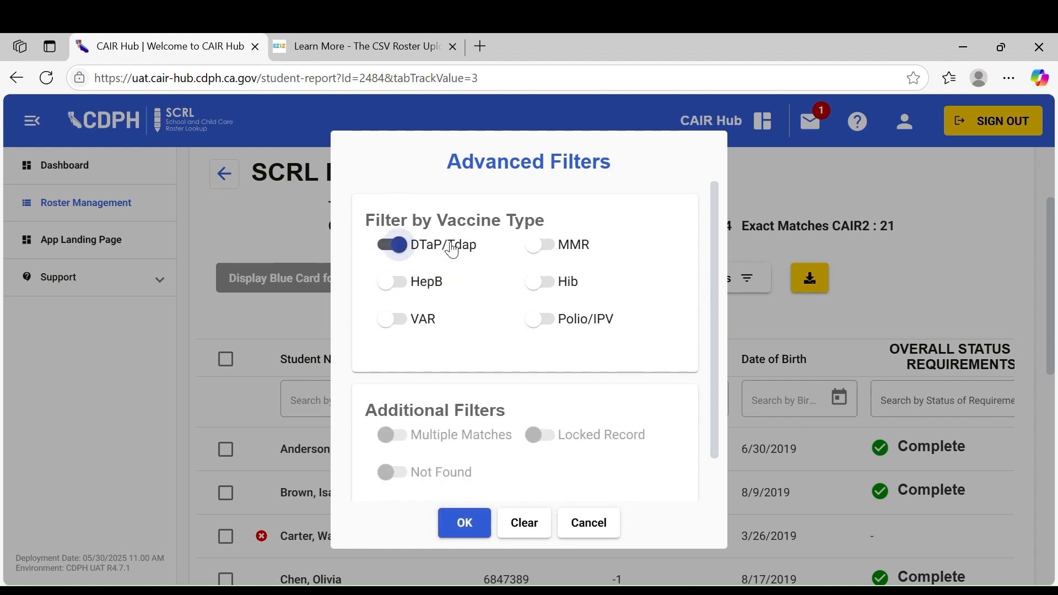
{"action": "left_click", "coordinate": [447, 245]}
{"action": "left_click", "coordinate": [396, 436]}
{"action": "left_click", "coordinate": [430, 472]}
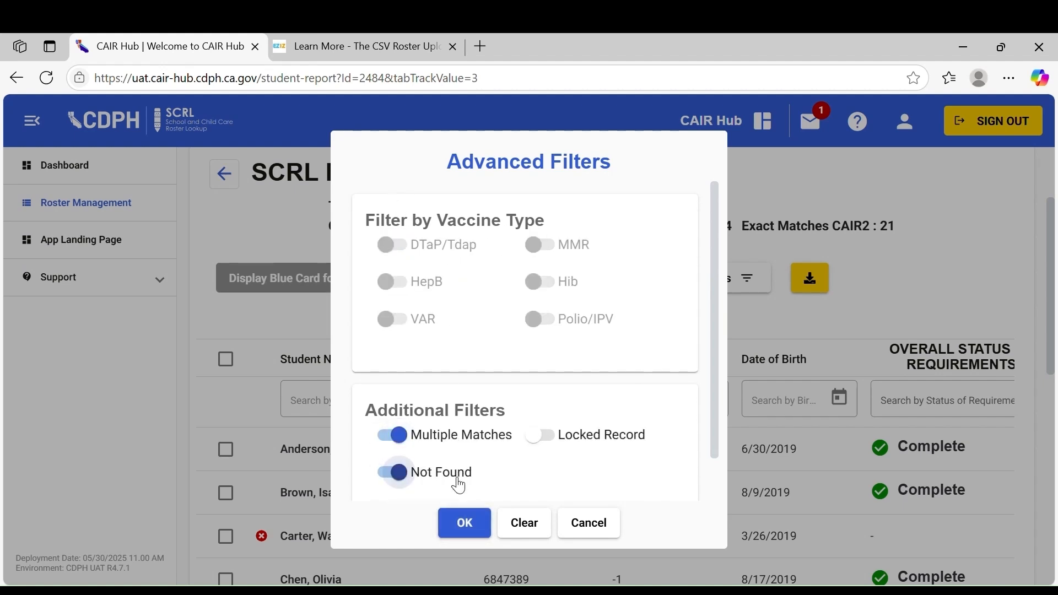
{"action": "double_click", "coordinate": [588, 445]}
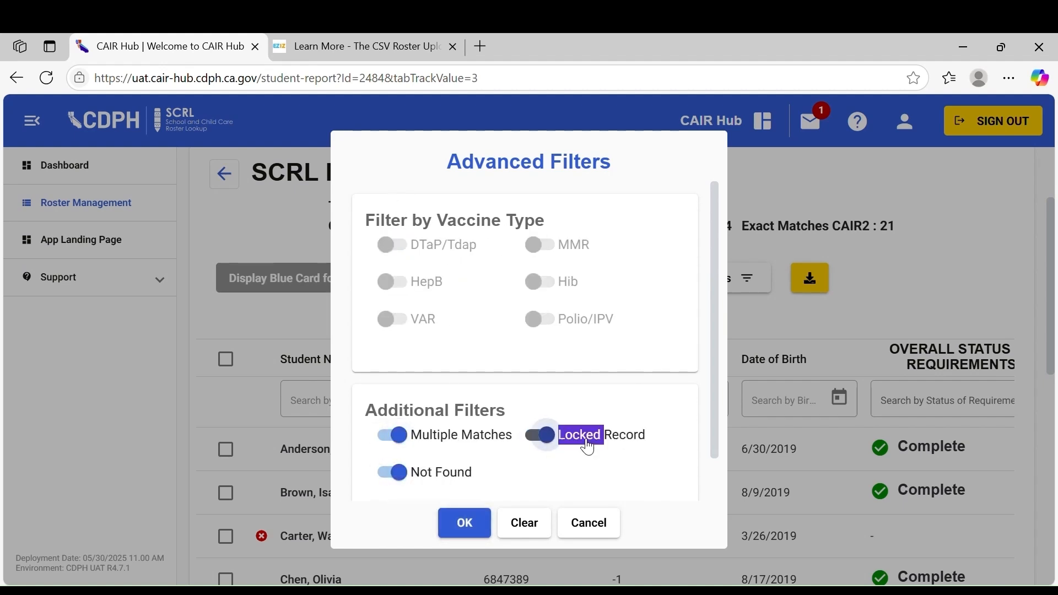
{"action": "left_click", "coordinate": [463, 441]}
{"action": "left_click", "coordinate": [435, 475]}
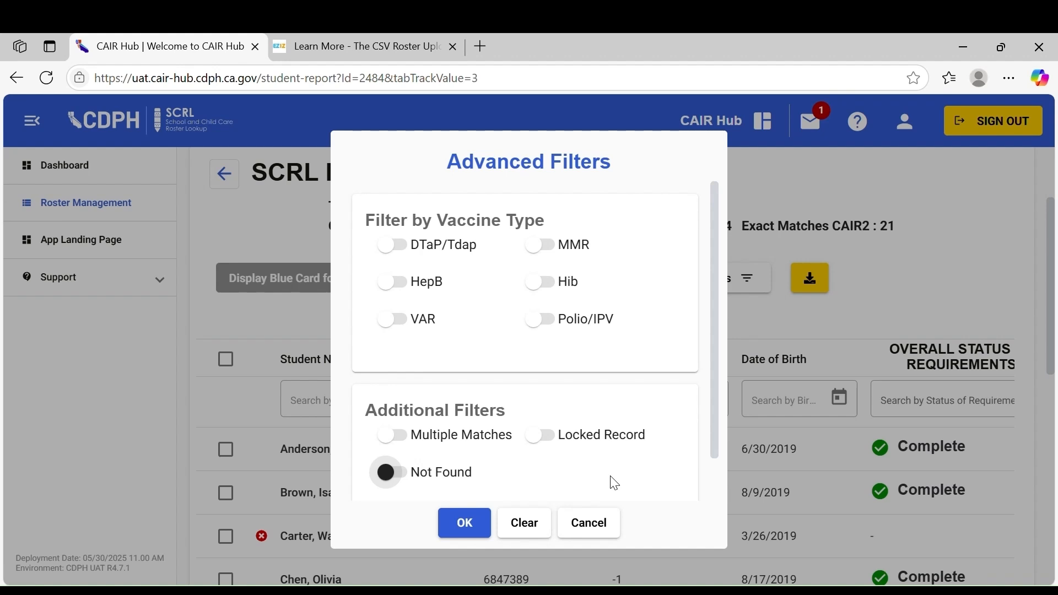
Toggle the DTaP/Tdap, Not Found and Locked Record filters on and off, then cancel the Advanced Filters dialog
{"action": "left_click", "coordinate": [444, 244]}
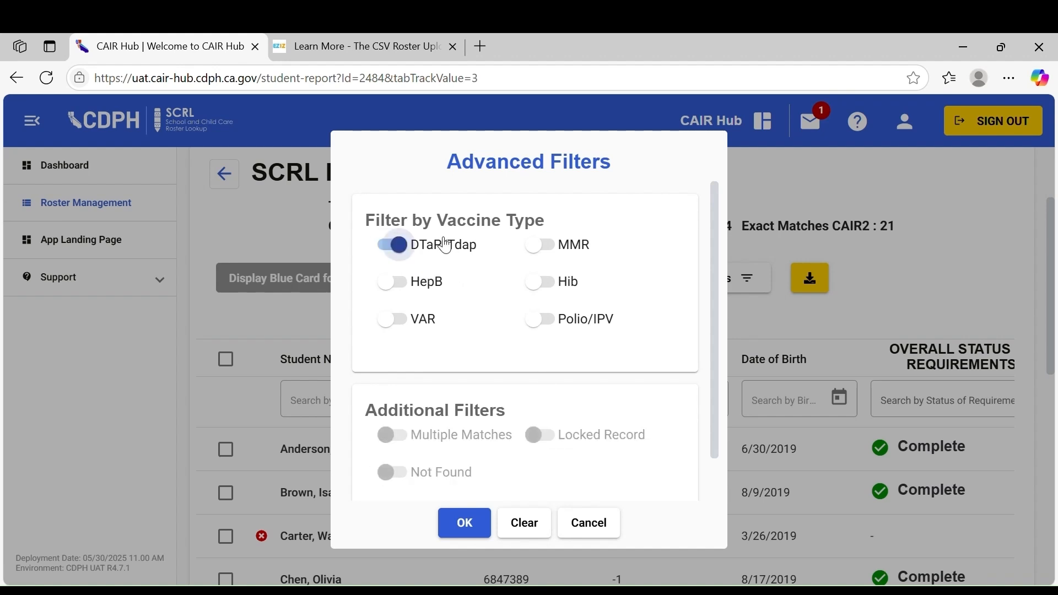
{"action": "left_click", "coordinate": [444, 244]}
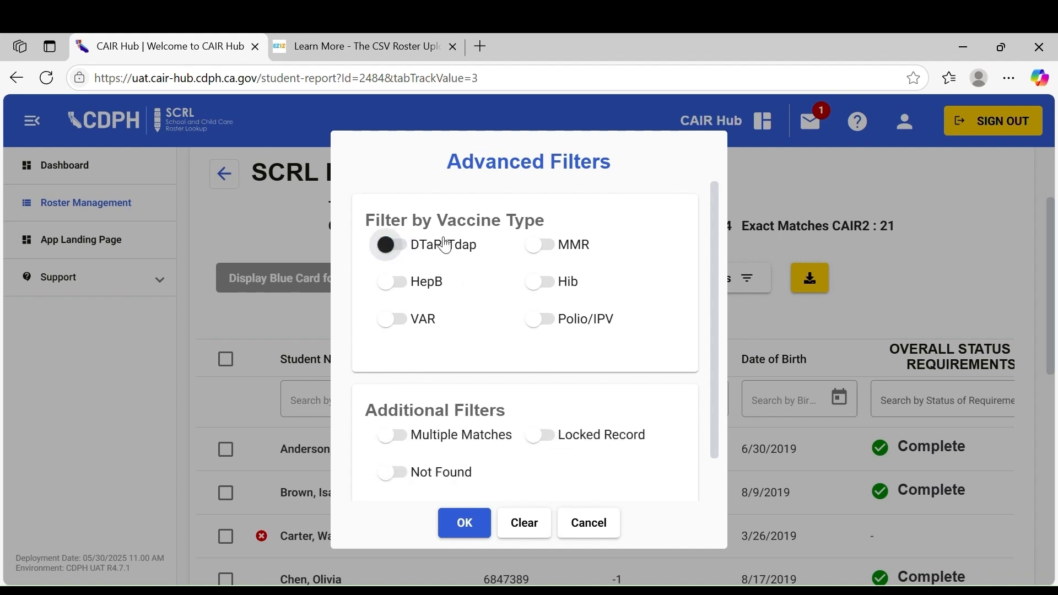
{"action": "left_click", "coordinate": [436, 477]}
{"action": "left_click", "coordinate": [582, 437]}
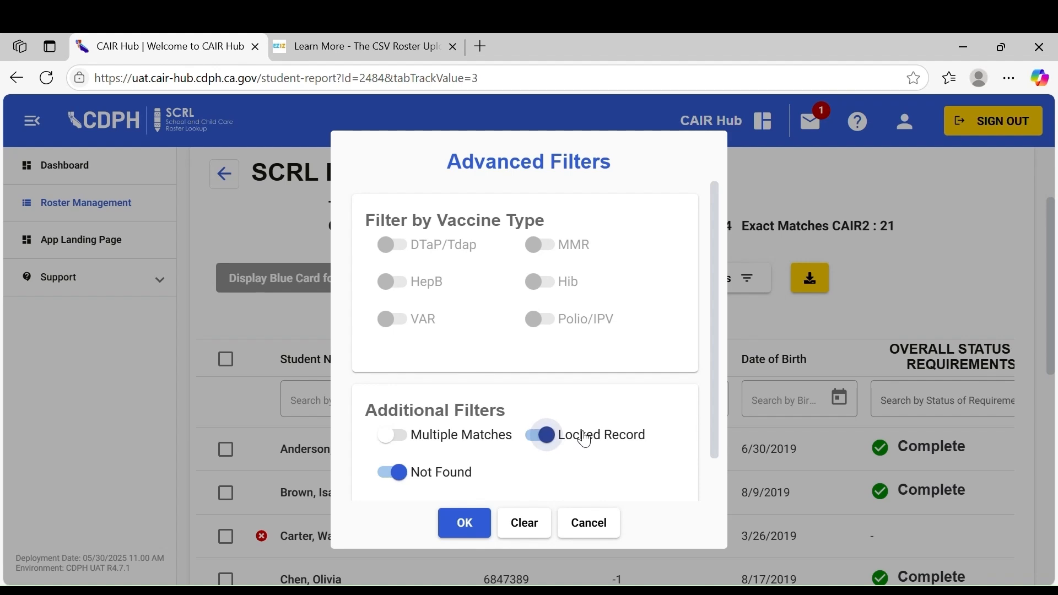
{"action": "left_click", "coordinate": [585, 438]}
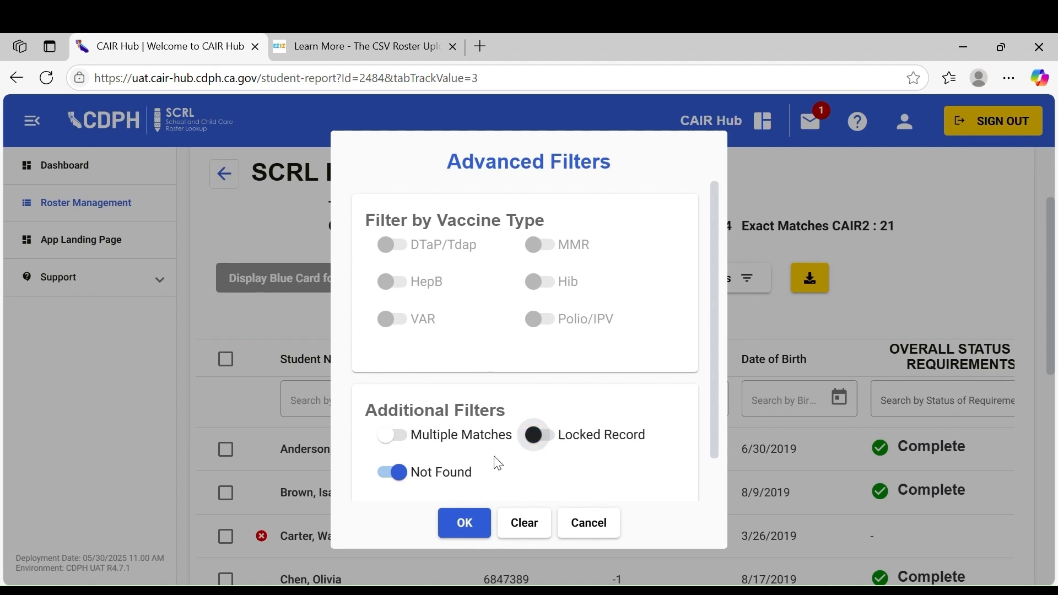
{"action": "left_click", "coordinate": [449, 478]}
{"action": "left_click", "coordinate": [589, 524]}
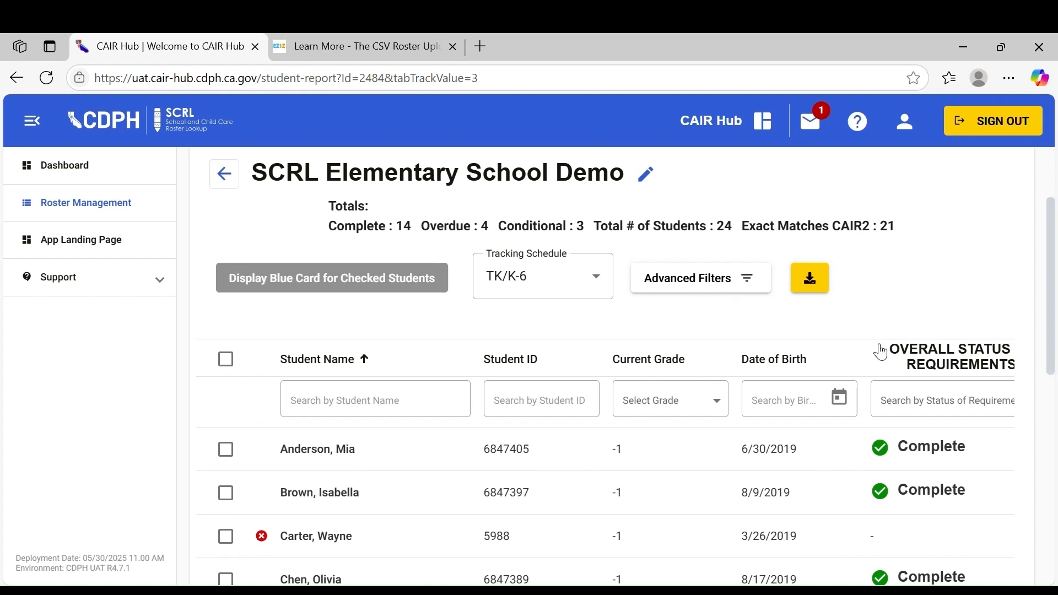
Filter the roster's overall status of requirements to show Conditional and Overdue students
{"action": "scroll", "coordinate": [881, 355], "scroll_direction": "right", "scroll_amount": 3}
{"action": "left_click", "coordinate": [932, 401]}
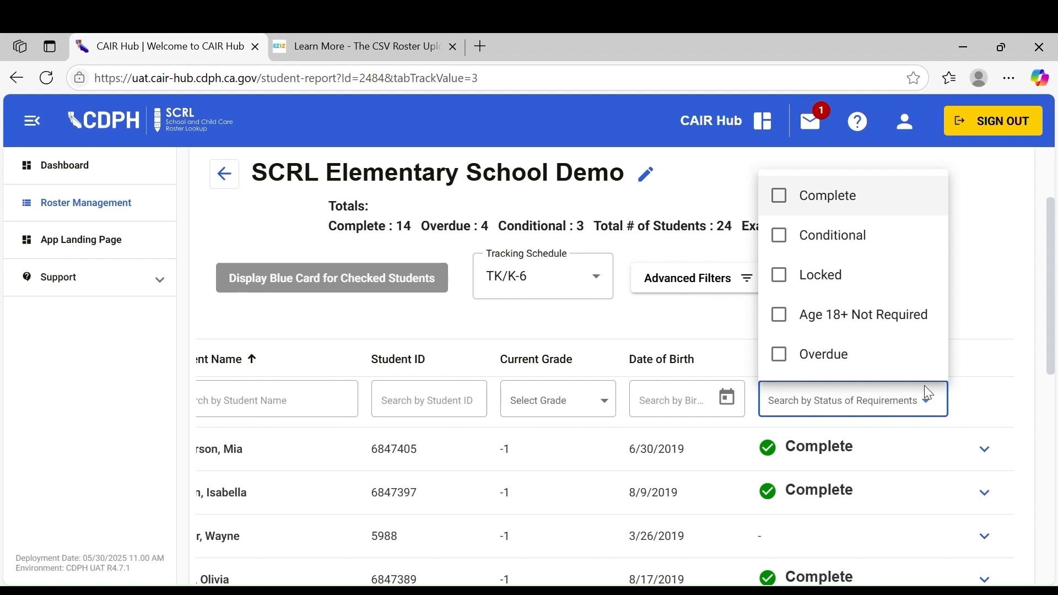
{"action": "left_click", "coordinate": [810, 236]}
{"action": "left_click", "coordinate": [816, 359]}
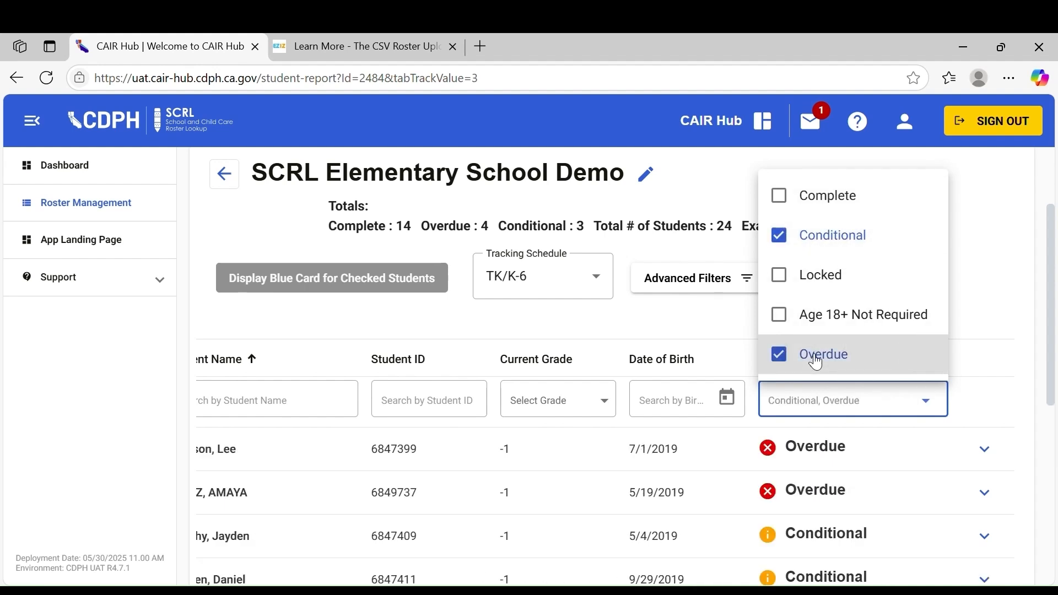
{"action": "left_click", "coordinate": [1004, 314]}
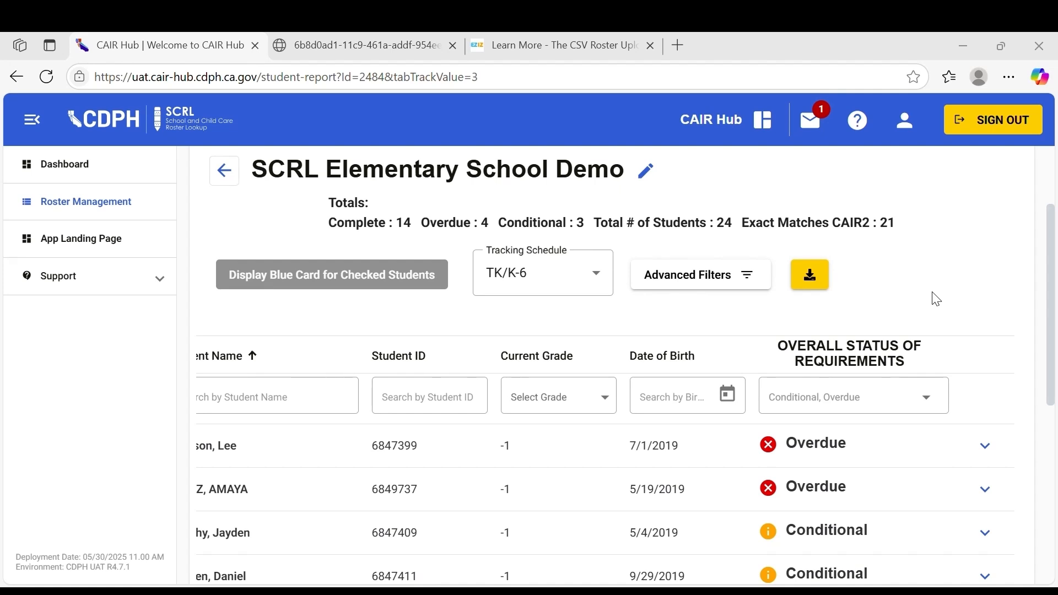
Check the first student in the filtered list and display the blue card for checked students
{"action": "scroll", "coordinate": [585, 411], "scroll_direction": "left", "scroll_amount": 2}
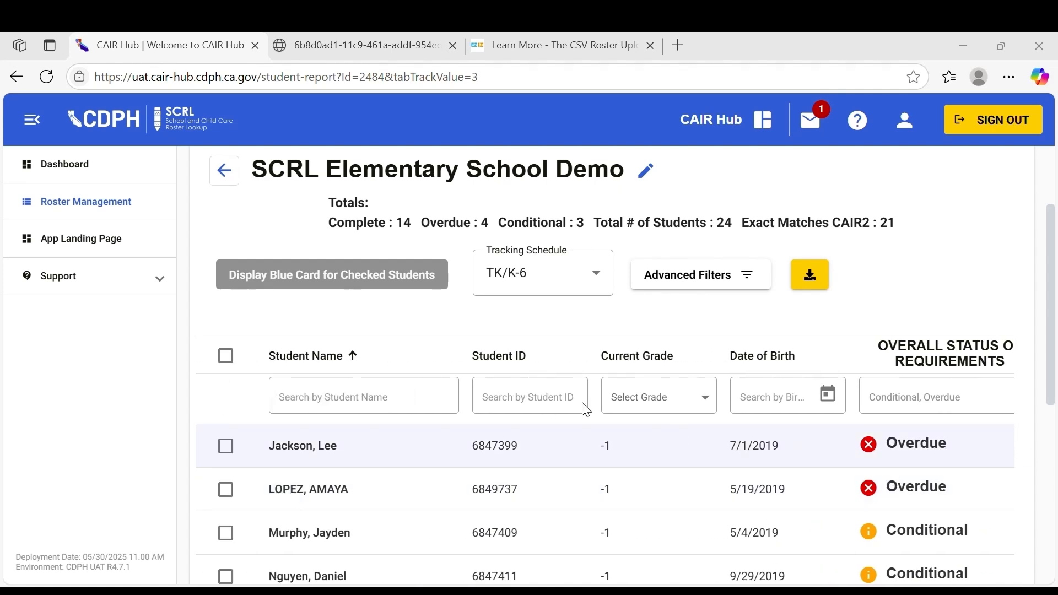
{"action": "left_click", "coordinate": [226, 445]}
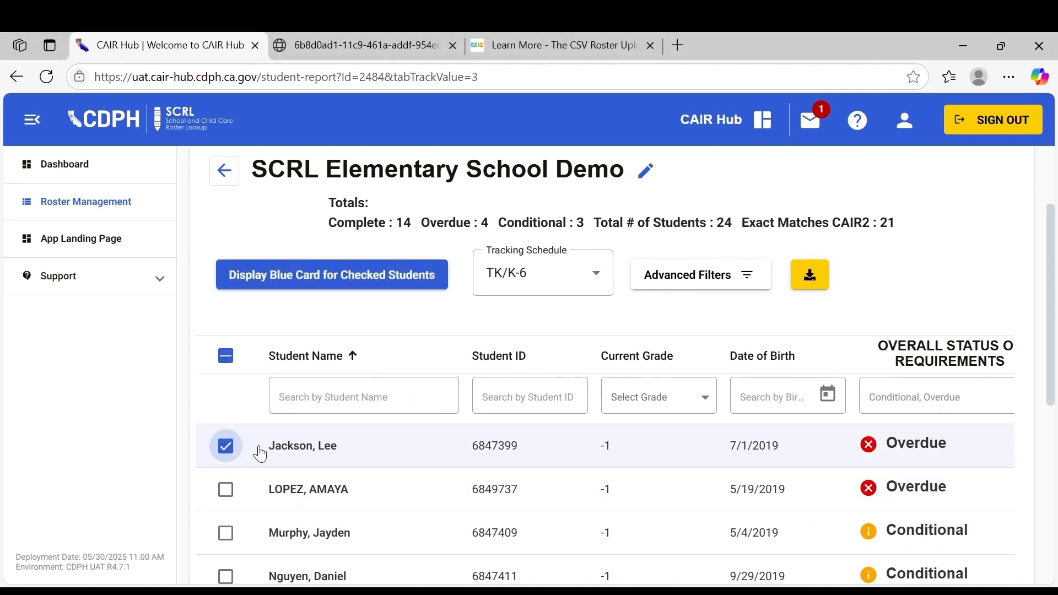
{"action": "scroll", "coordinate": [355, 456], "scroll_direction": "down", "scroll_amount": 7}
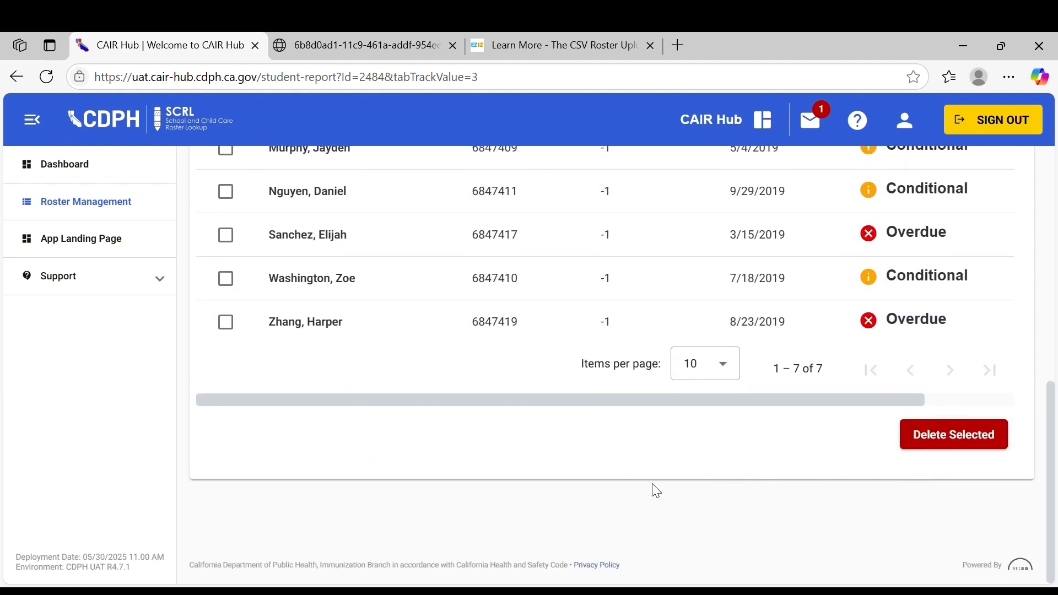
{"action": "scroll", "coordinate": [655, 490], "scroll_direction": "up", "scroll_amount": 8}
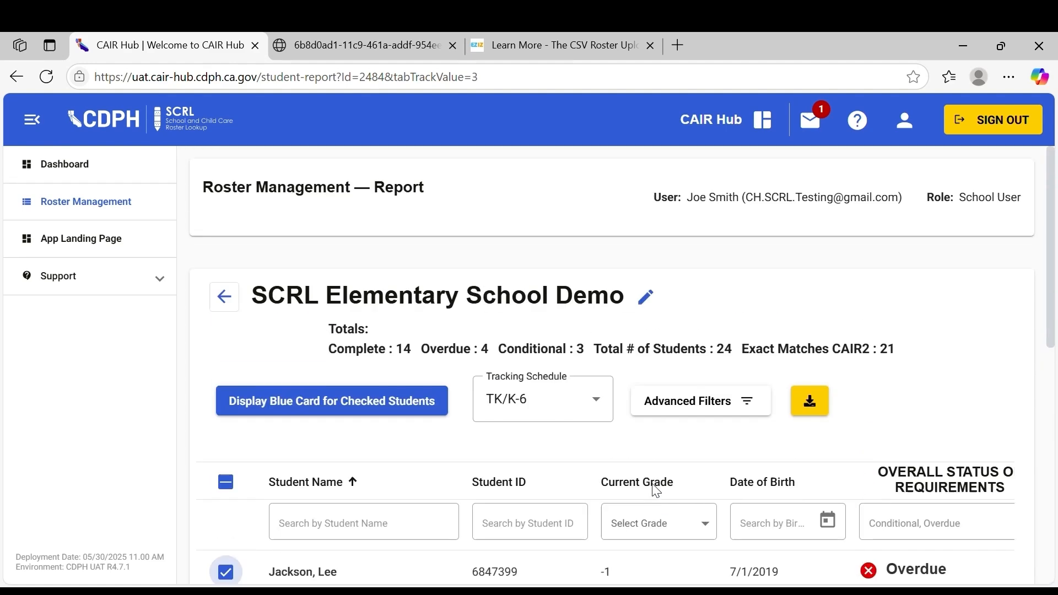
{"action": "left_click", "coordinate": [334, 403]}
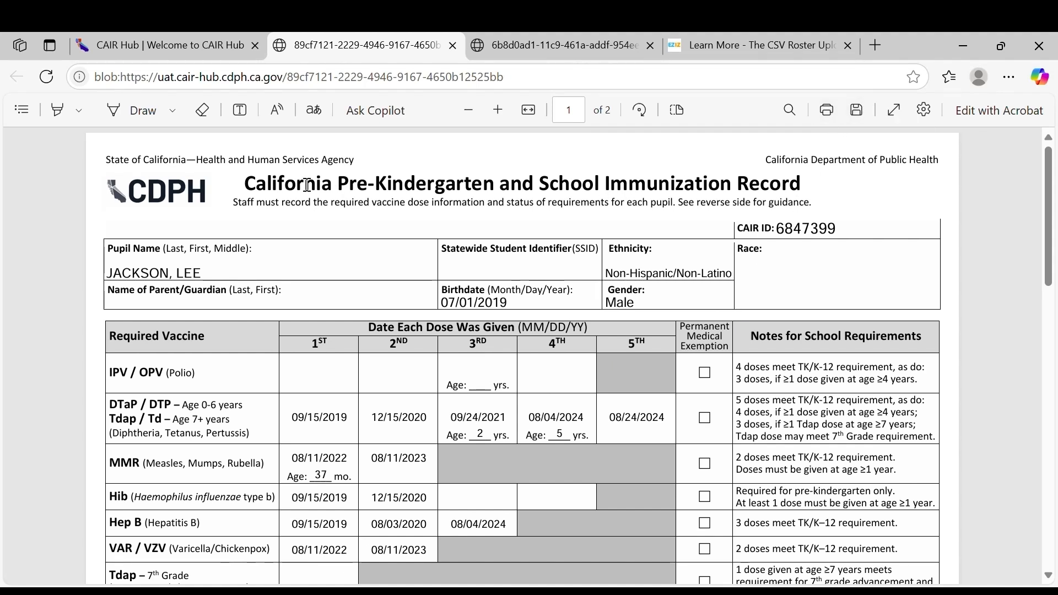
Return to the roster report, uncheck the student, and download the roster file, confirming the download
{"action": "left_click", "coordinate": [189, 38]}
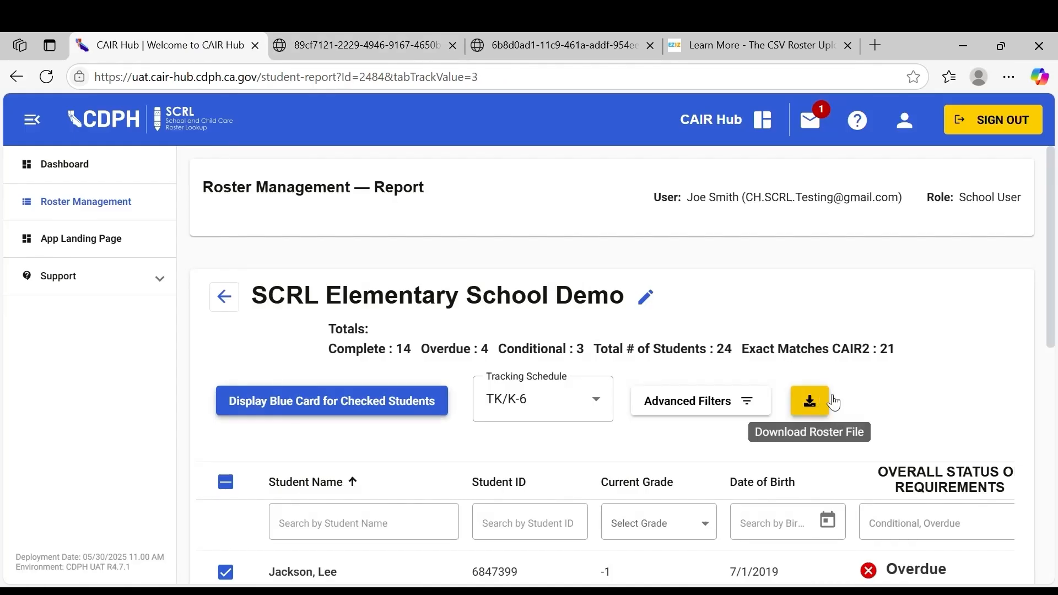
{"action": "scroll", "coordinate": [891, 411], "scroll_direction": "down", "scroll_amount": 2}
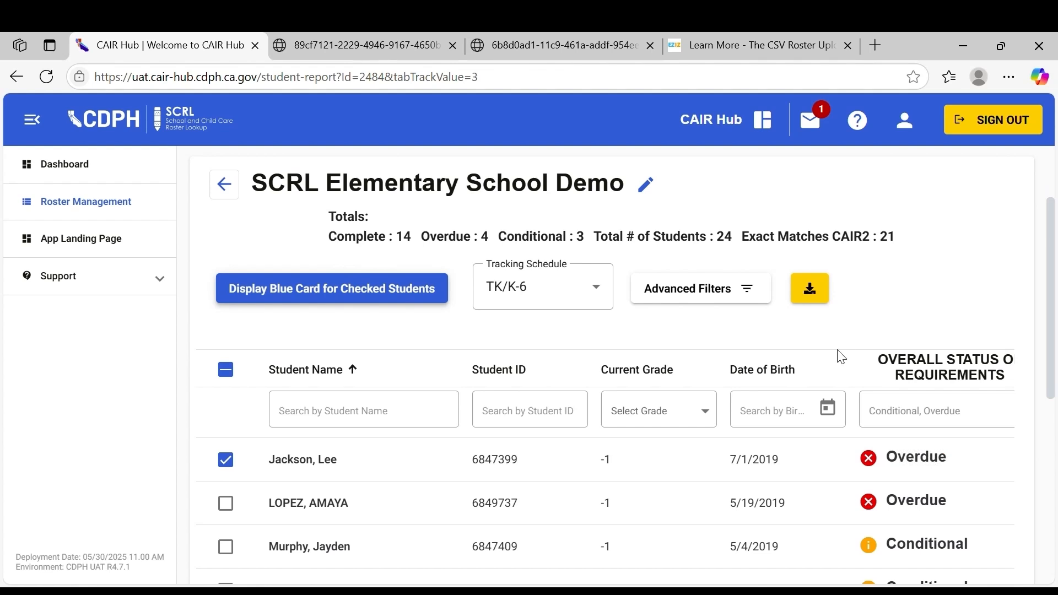
{"action": "left_click", "coordinate": [237, 456]}
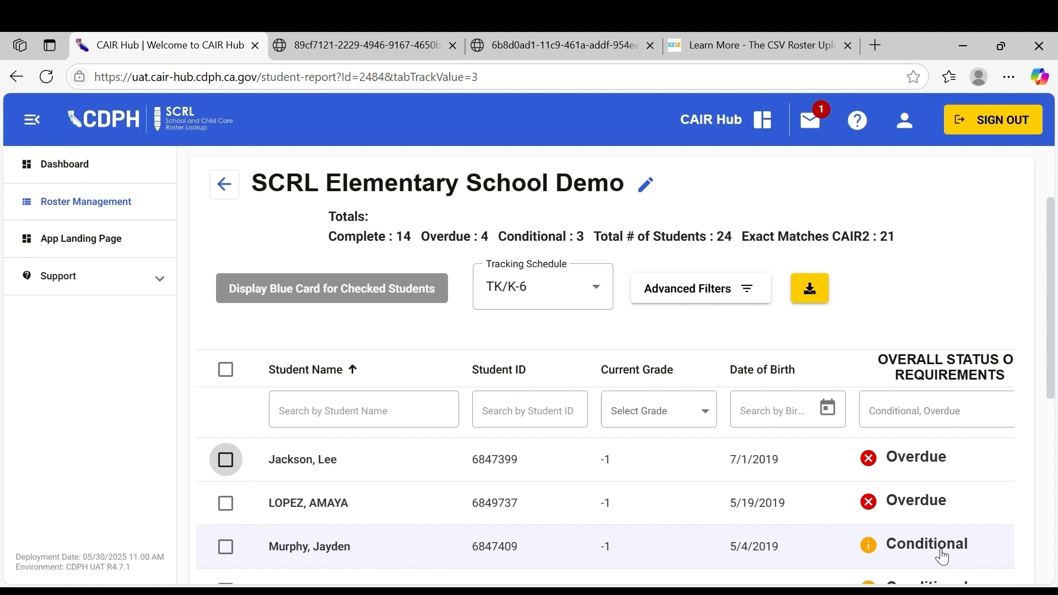
{"action": "left_click", "coordinate": [810, 288]}
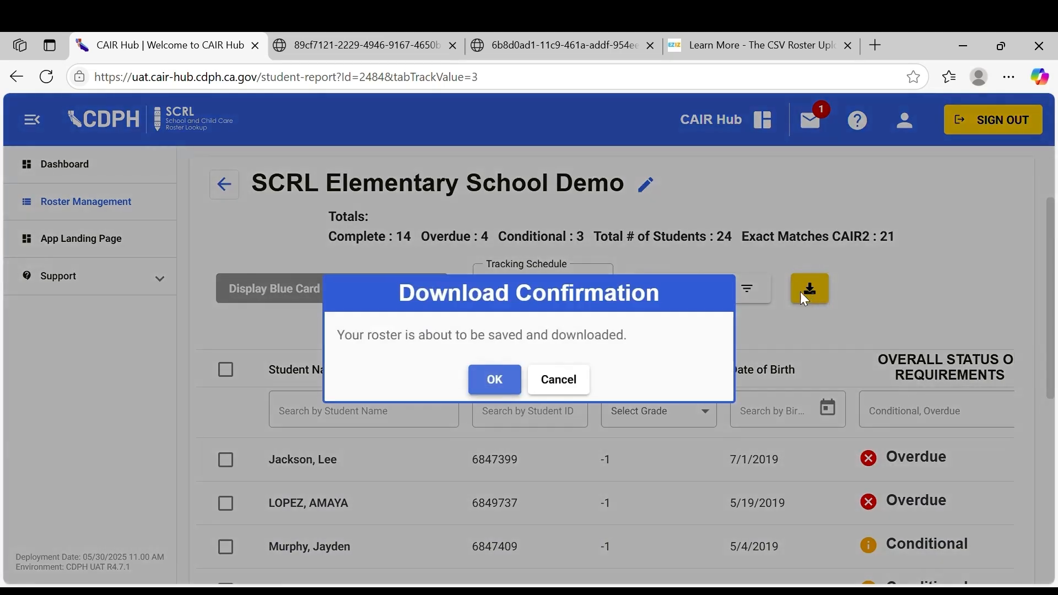
{"action": "left_click", "coordinate": [499, 377]}
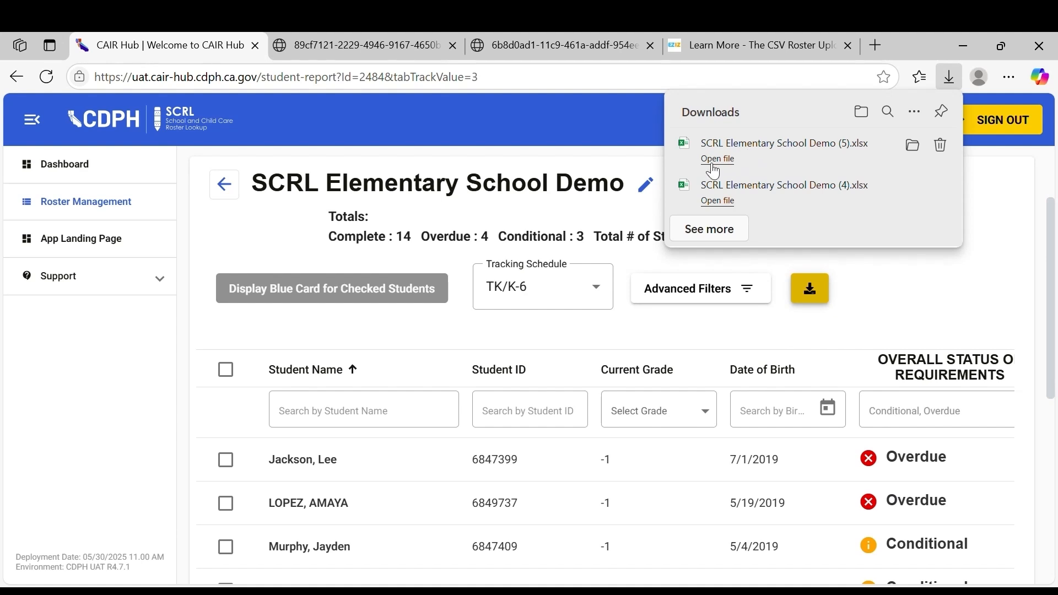
Open the downloaded roster spreadsheet and examine its status, vaccine and comments columns
{"action": "left_click", "coordinate": [613, 242]}
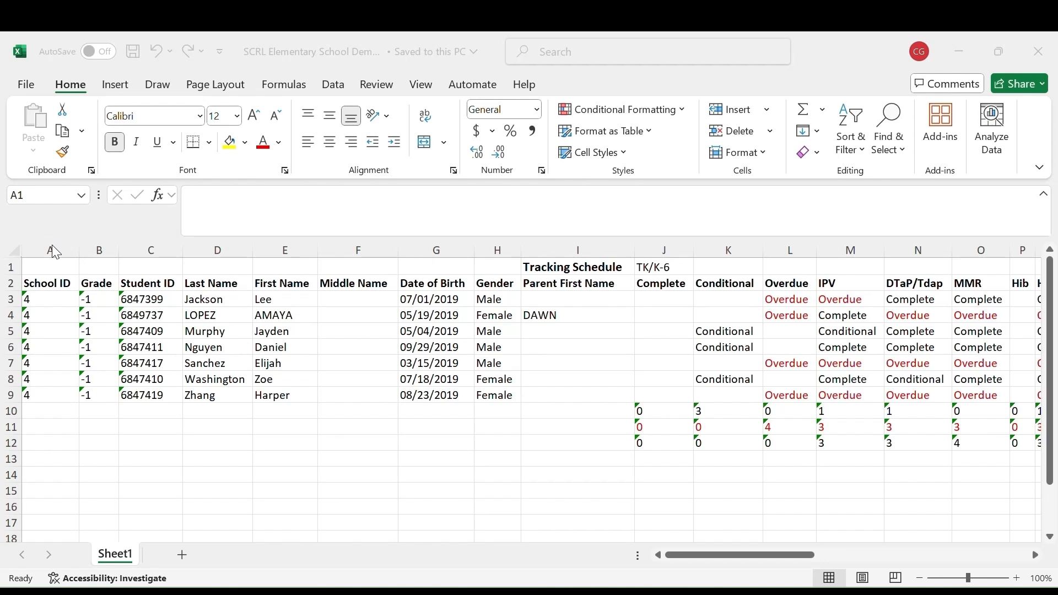
{"action": "left_click_drag", "start_coordinate": [52, 242], "coordinate": [540, 250]}
{"action": "left_click", "coordinate": [664, 251]}
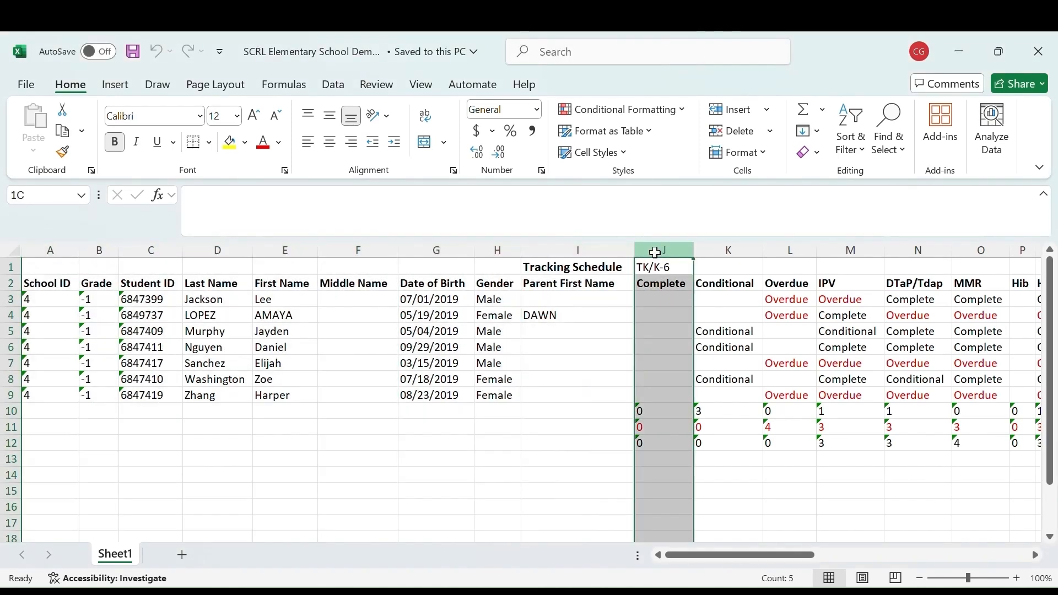
{"action": "left_click_drag", "start_coordinate": [689, 252], "coordinate": [786, 265]}
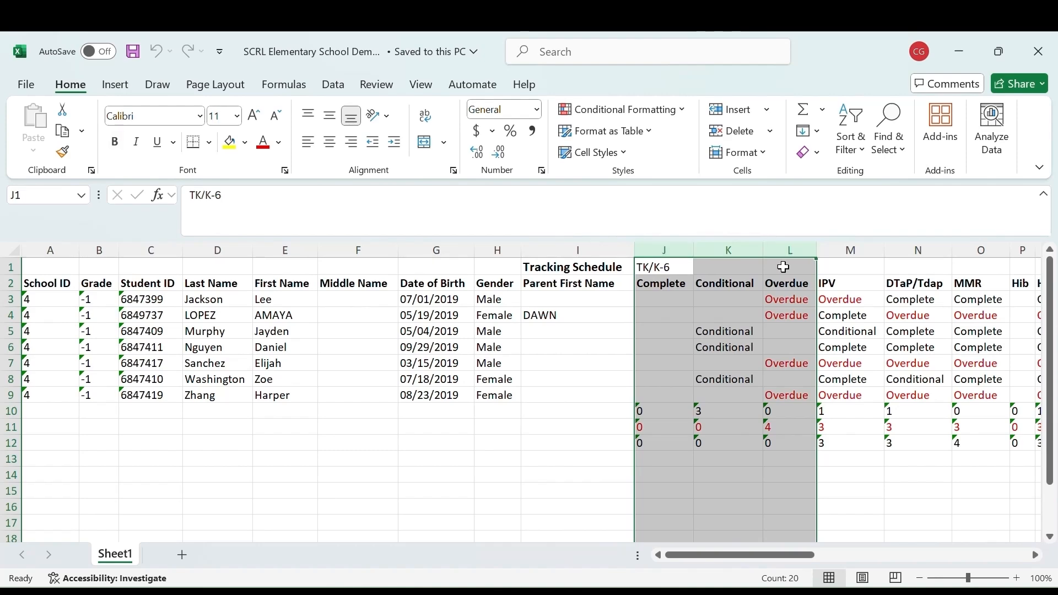
{"action": "scroll", "coordinate": [850, 371], "scroll_direction": "right", "scroll_amount": 3}
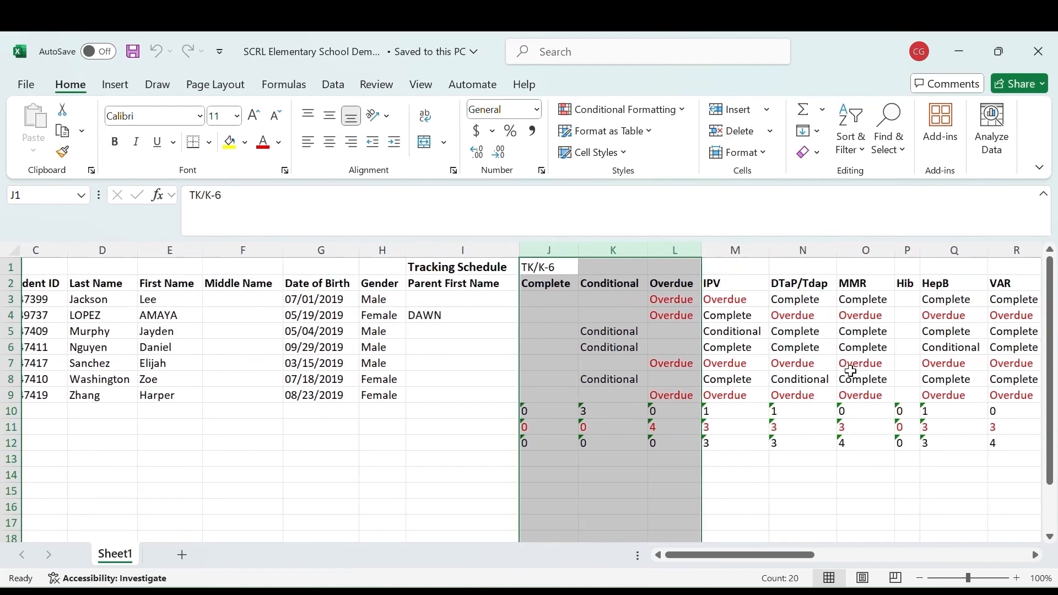
{"action": "left_click_drag", "start_coordinate": [688, 251], "coordinate": [946, 250]}
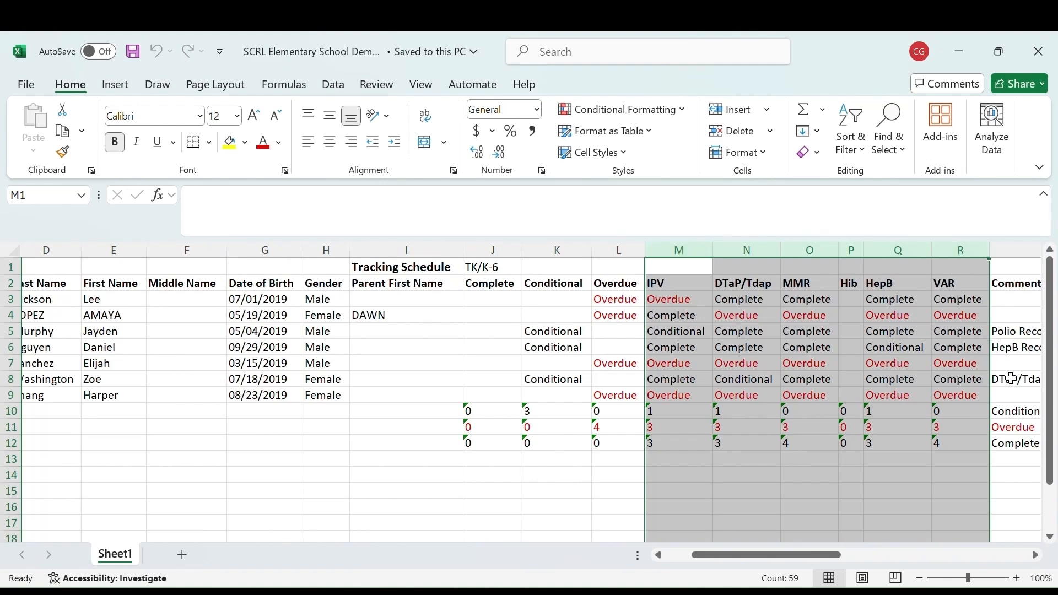
{"action": "left_click", "coordinate": [758, 250]}
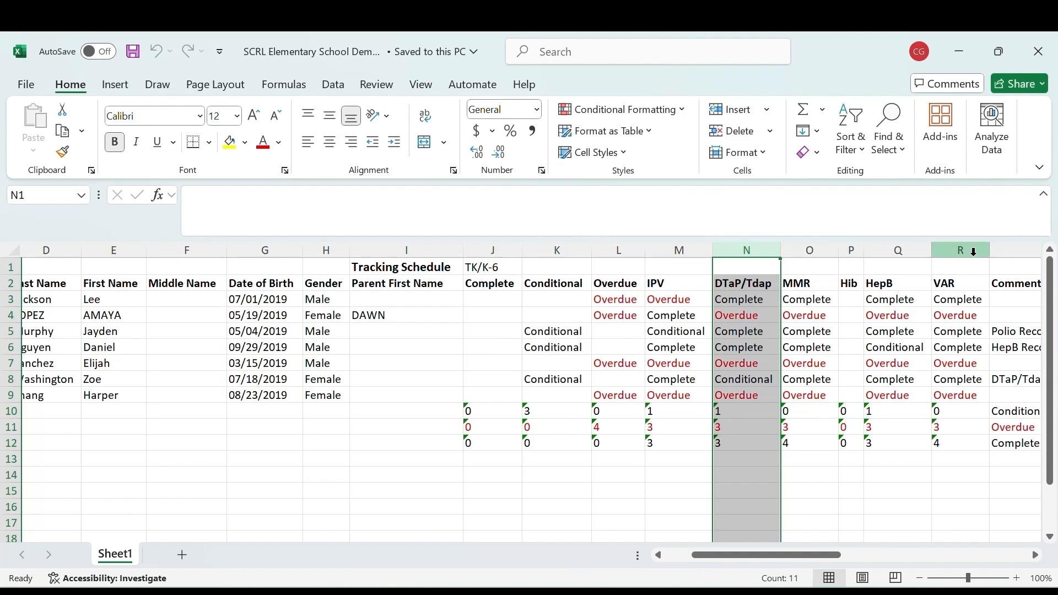
{"action": "left_click", "coordinate": [1011, 250]}
{"action": "scroll", "coordinate": [1005, 330], "scroll_direction": "right", "scroll_amount": 3}
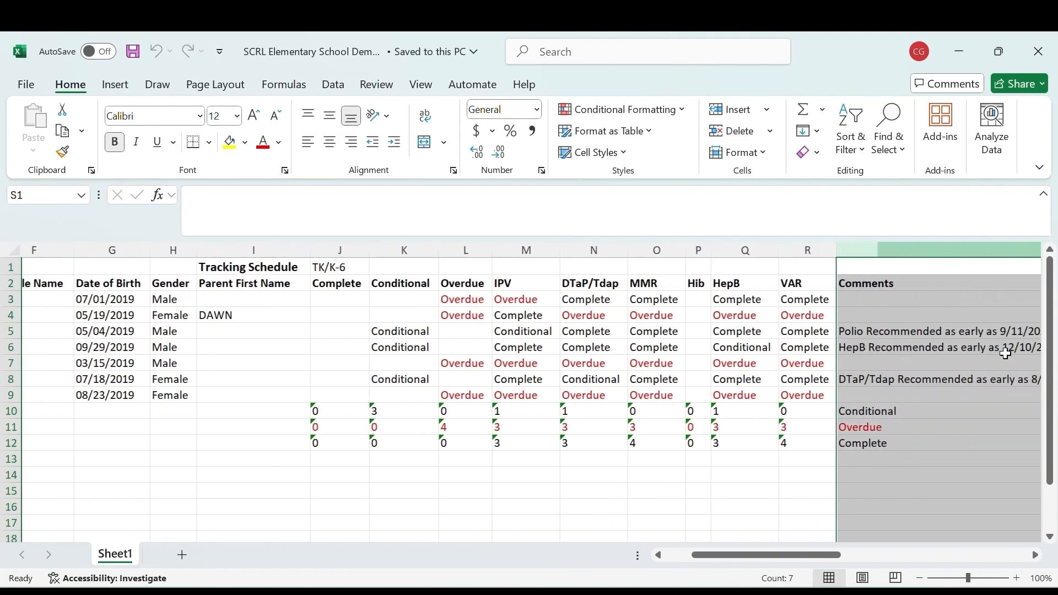
{"action": "scroll", "coordinate": [936, 352], "scroll_direction": "right", "scroll_amount": 3}
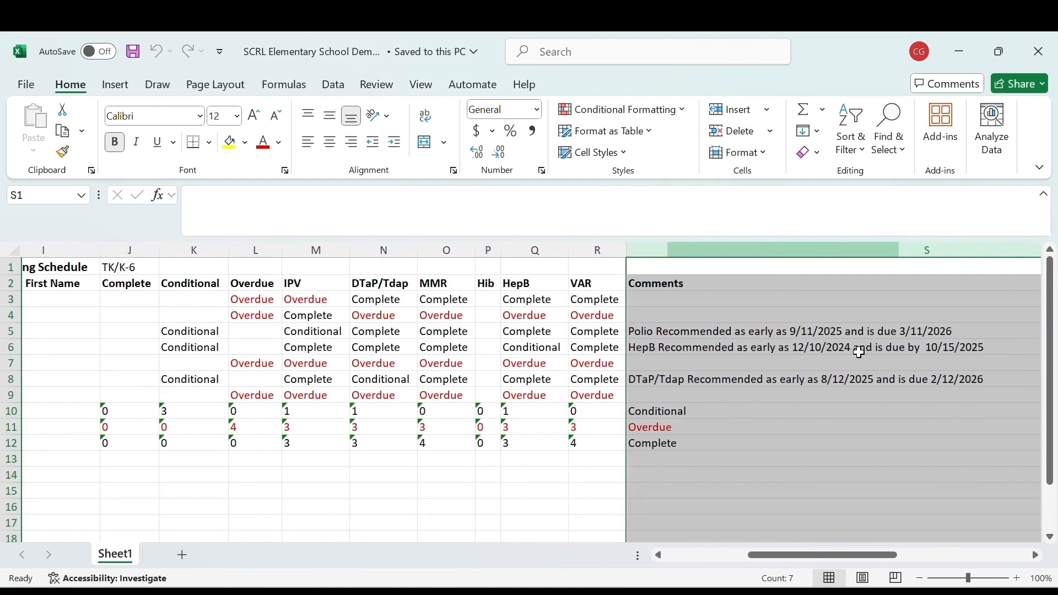
{"action": "scroll", "coordinate": [858, 352], "scroll_direction": "left", "scroll_amount": 2}
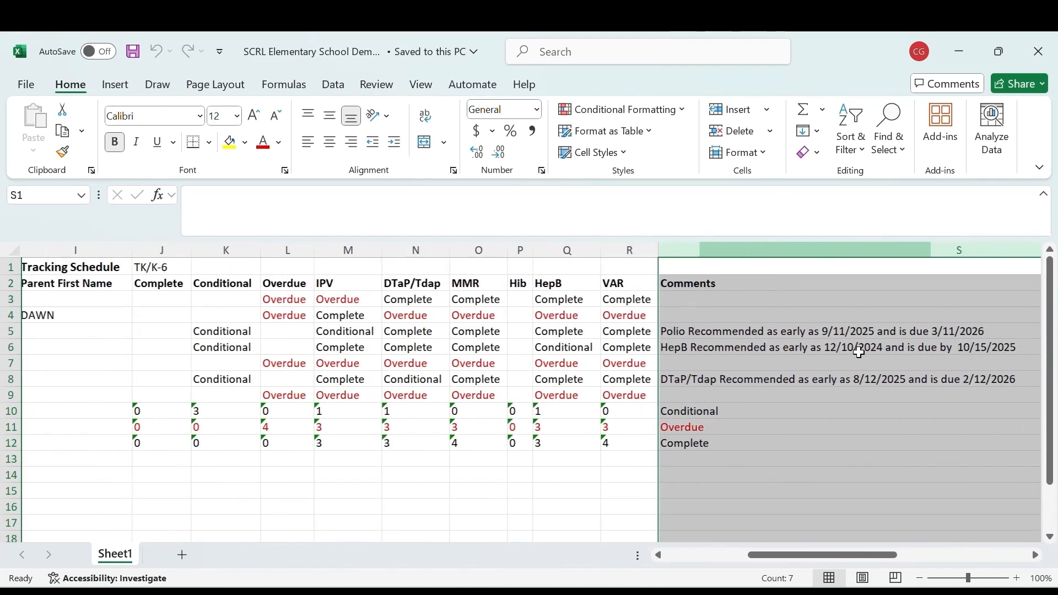
{"action": "left_click_drag", "start_coordinate": [309, 248], "coordinate": [366, 250]}
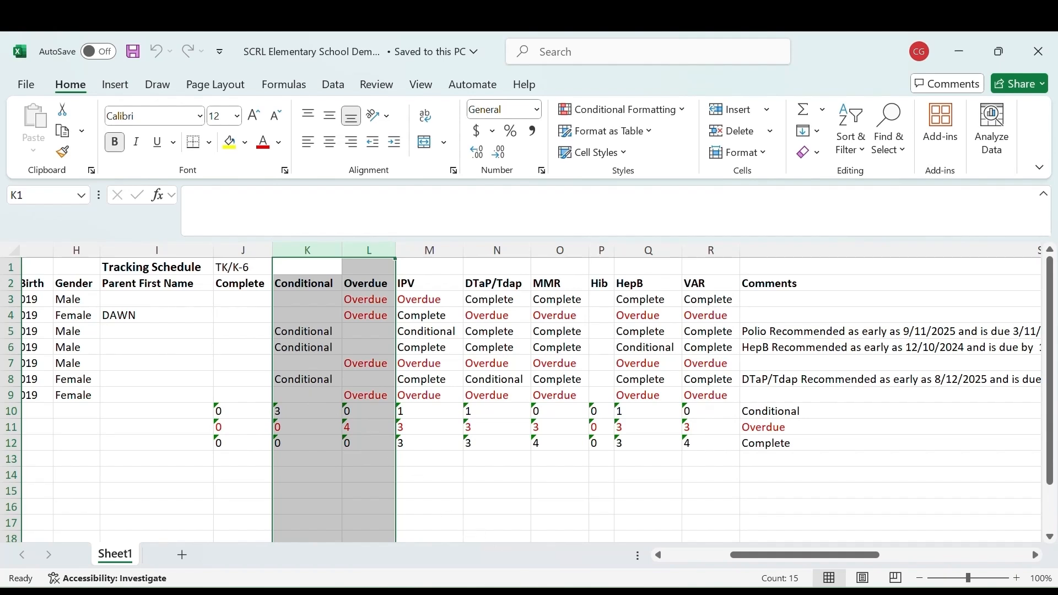
Open the CAIR Hub help page and follow the English Notice of Immunizations Needed link
{"action": "mouse_move", "coordinate": [550, 593]}
{"action": "left_click", "coordinate": [550, 528]}
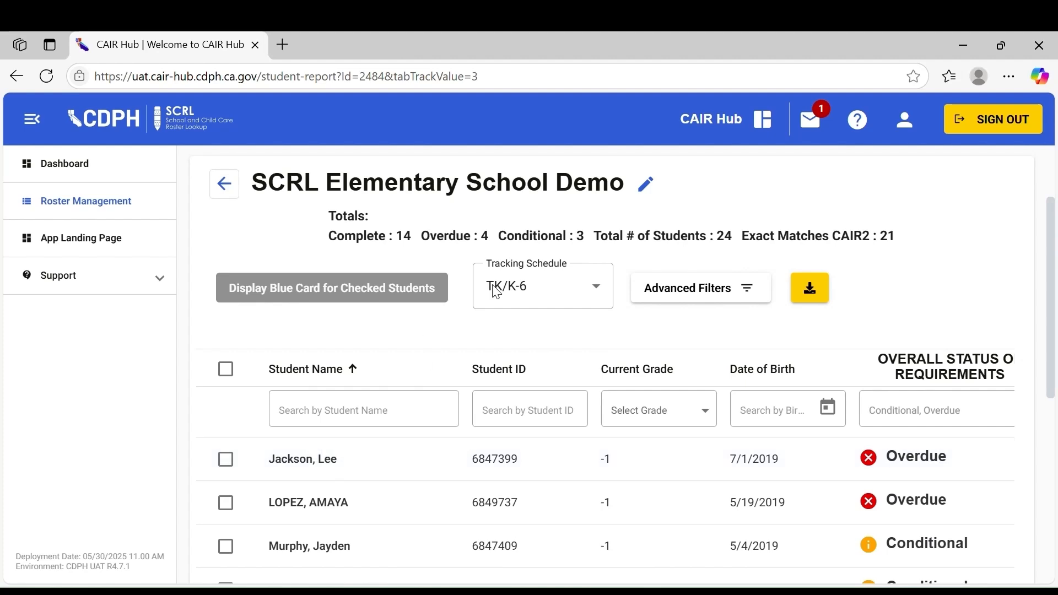
{"action": "left_click", "coordinate": [861, 124]}
{"action": "scroll", "coordinate": [606, 363], "scroll_direction": "down", "scroll_amount": 6}
{"action": "scroll", "coordinate": [595, 377], "scroll_direction": "down", "scroll_amount": 1}
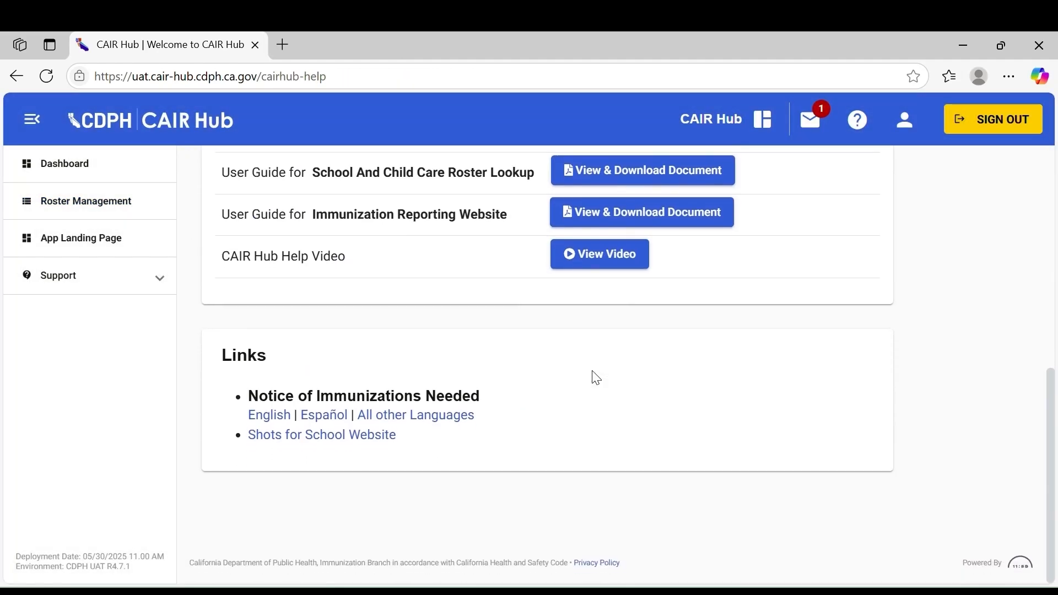
{"action": "left_click", "coordinate": [268, 419]}
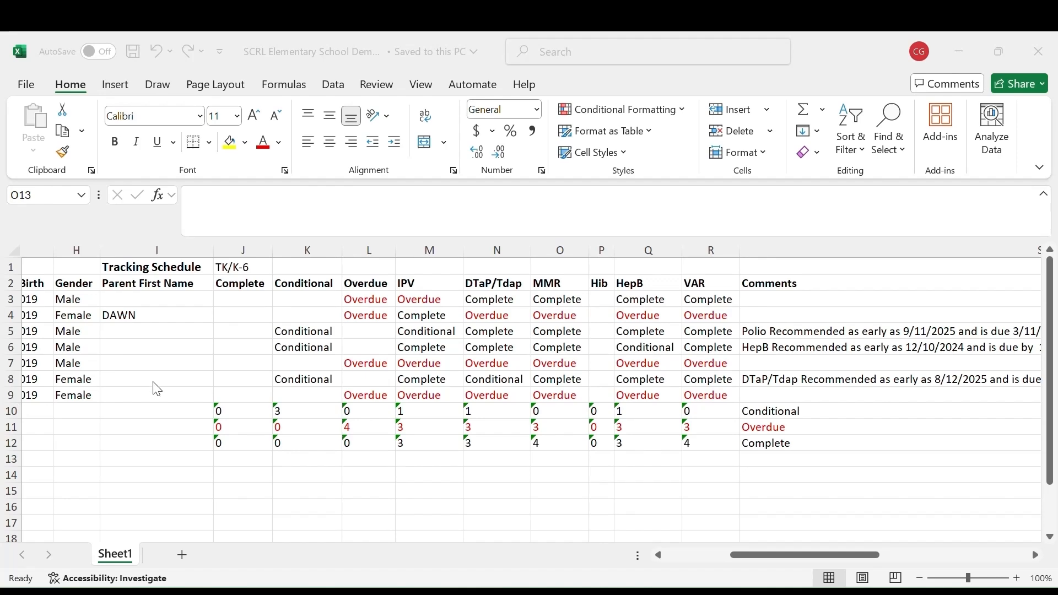
Examine the Comments column of the roster spreadsheet
{"action": "left_click", "coordinate": [802, 253]}
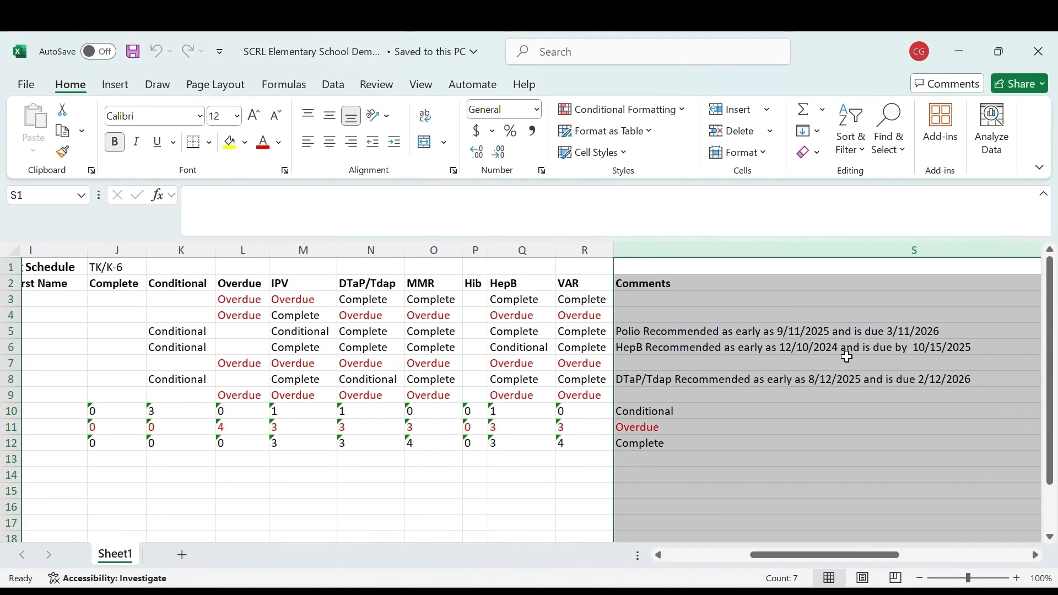
{"action": "scroll", "coordinate": [847, 357], "scroll_direction": "right", "scroll_amount": 2}
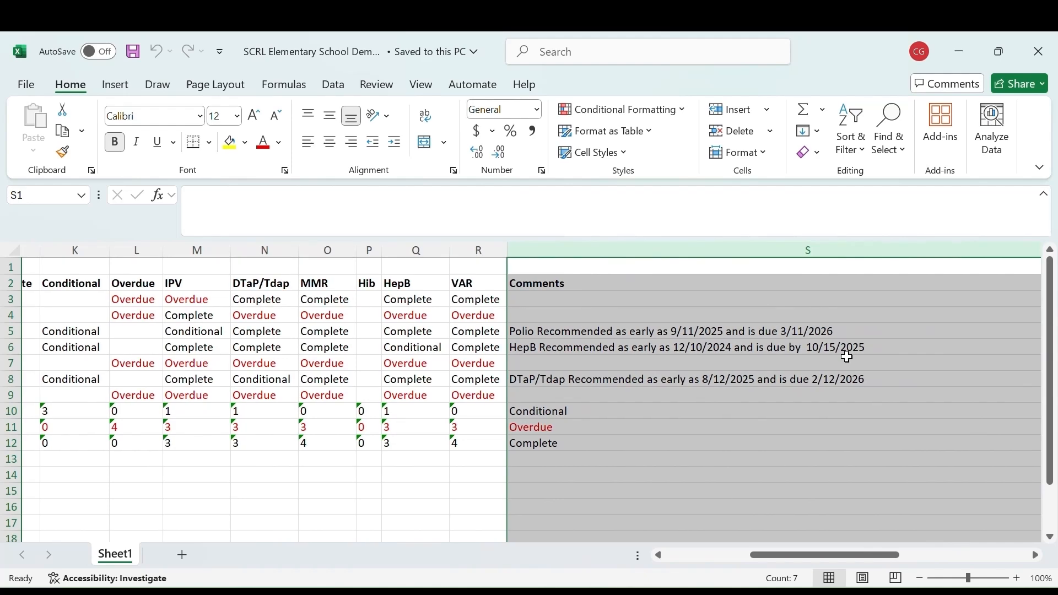
{"action": "scroll", "coordinate": [847, 357], "scroll_direction": "left", "scroll_amount": 1}
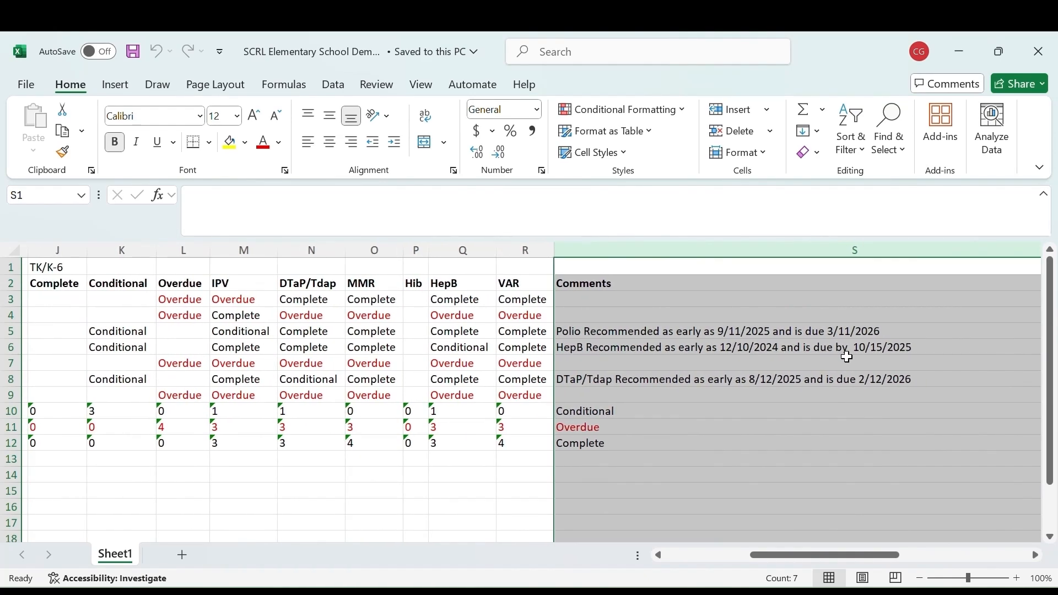
{"action": "scroll", "coordinate": [847, 357], "scroll_direction": "left", "scroll_amount": 4}
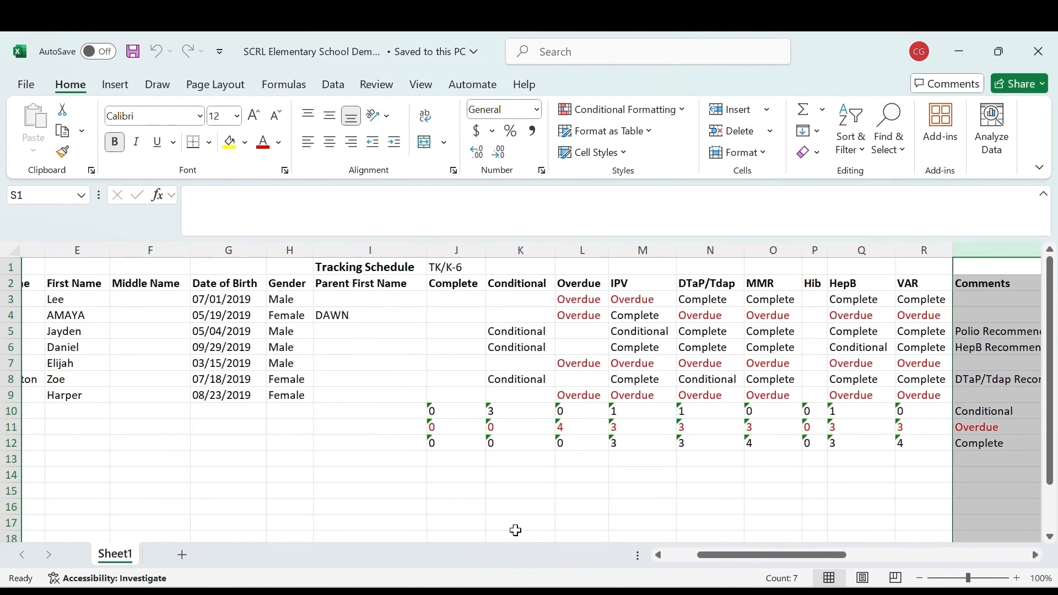
Switch to the browser and browse the Immunization Law Training for School Staff module list
{"action": "left_click", "coordinate": [545, 592]}
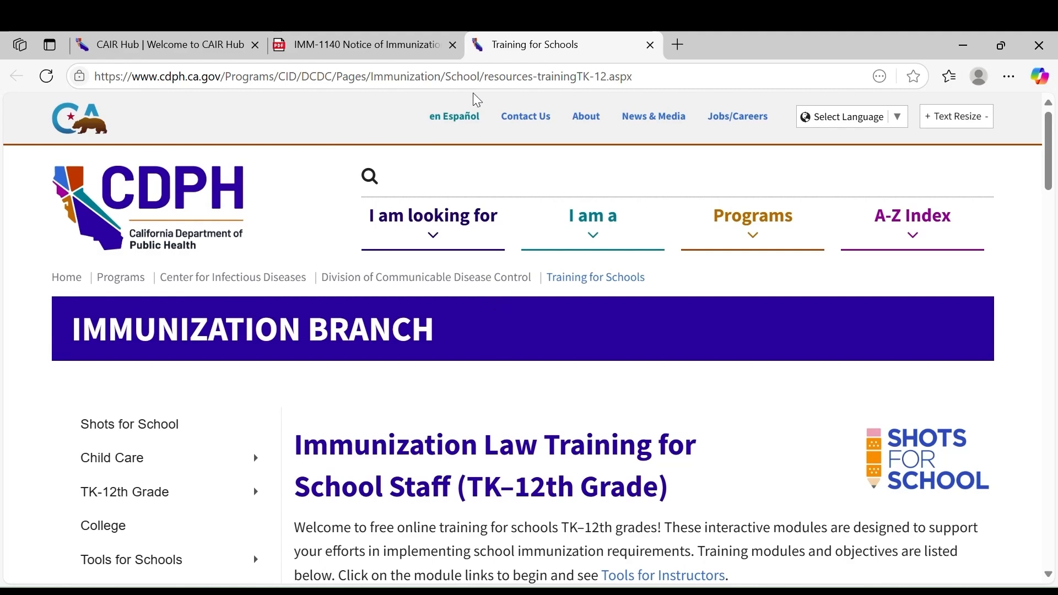
{"action": "scroll", "coordinate": [449, 347], "scroll_direction": "down", "scroll_amount": 10}
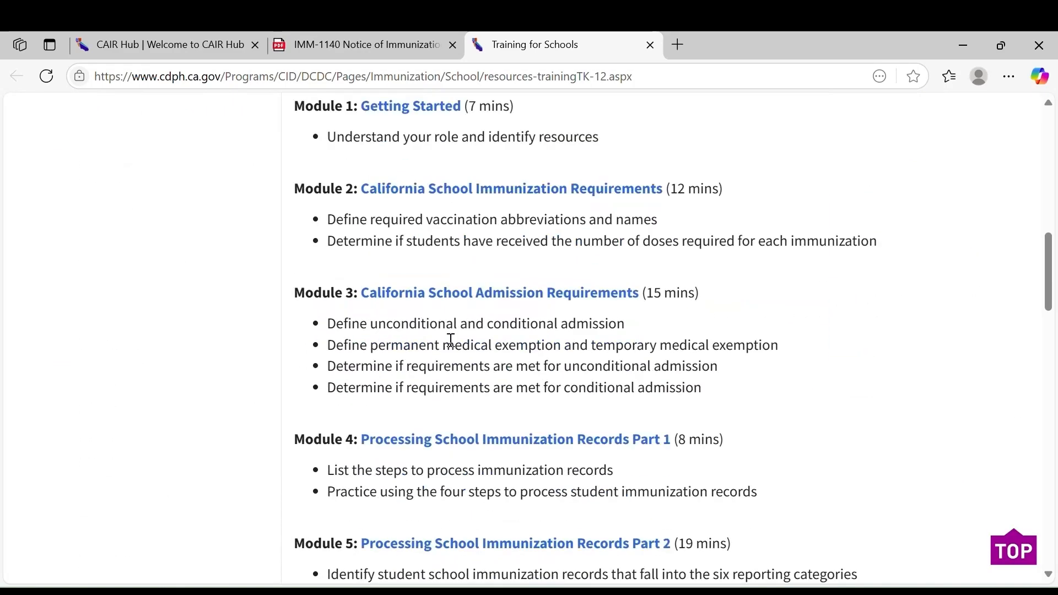
{"action": "scroll", "coordinate": [451, 340], "scroll_direction": "down", "scroll_amount": 5}
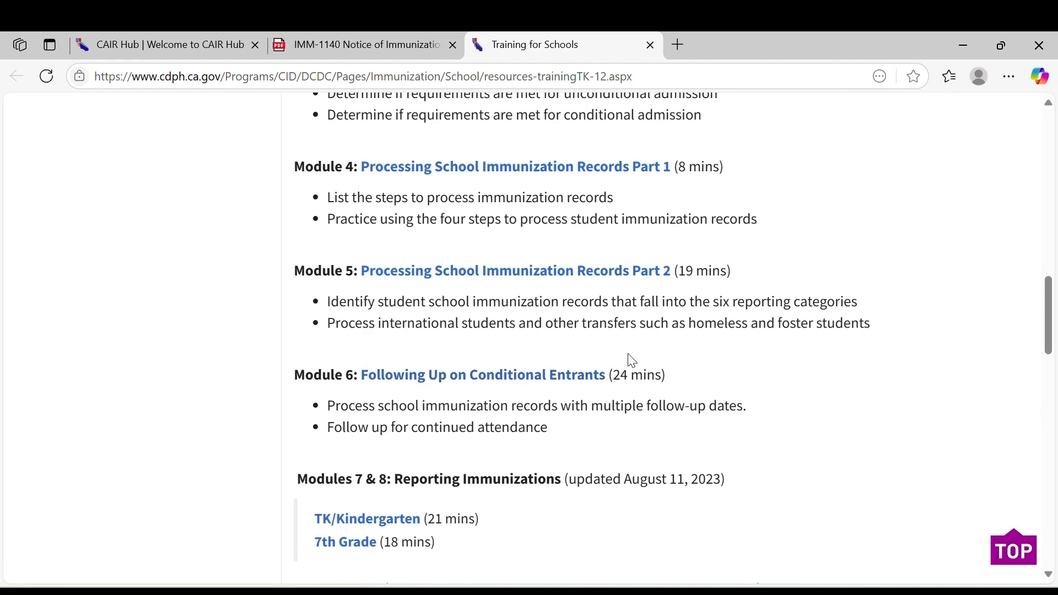
Switch back to the roster spreadsheet and examine the student name and date of birth columns
{"action": "key", "text": "alt+Tab"}
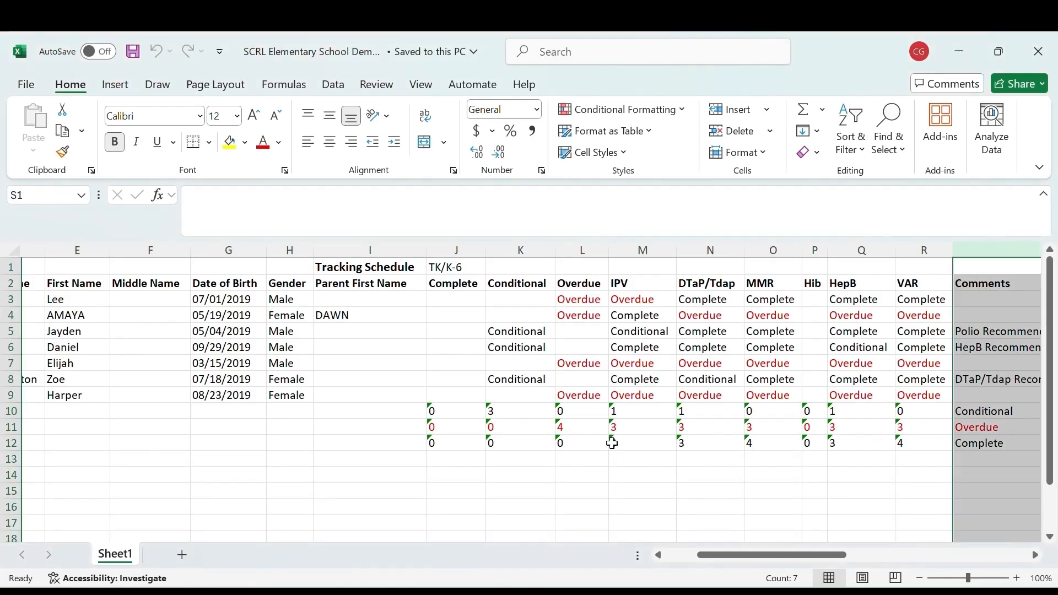
{"action": "scroll", "coordinate": [611, 443], "scroll_direction": "left", "scroll_amount": 1}
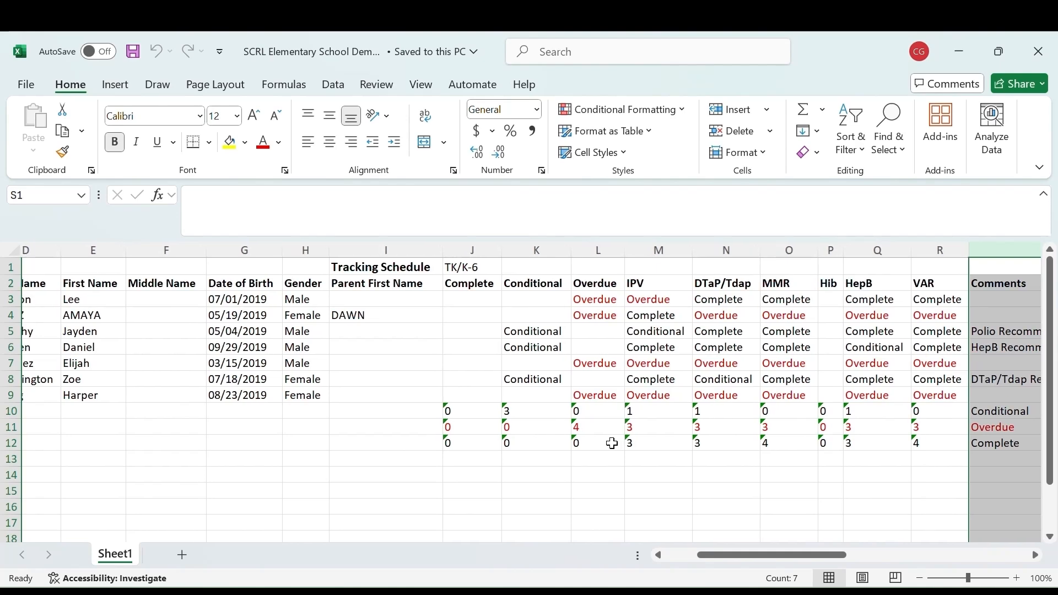
{"action": "scroll", "coordinate": [611, 443], "scroll_direction": "left", "scroll_amount": 3}
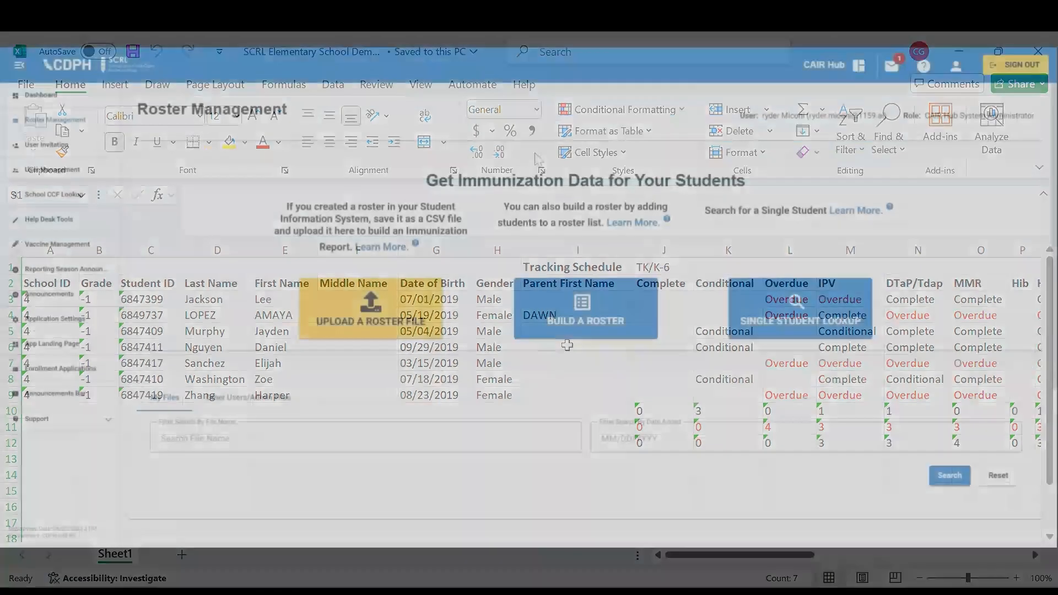
Open the Squirrel Elementary School Demo Class report and refresh immunization data for the checked Overdue student, acknowledging completion
{"action": "scroll", "coordinate": [537, 181], "scroll_direction": "down", "scroll_amount": 3}
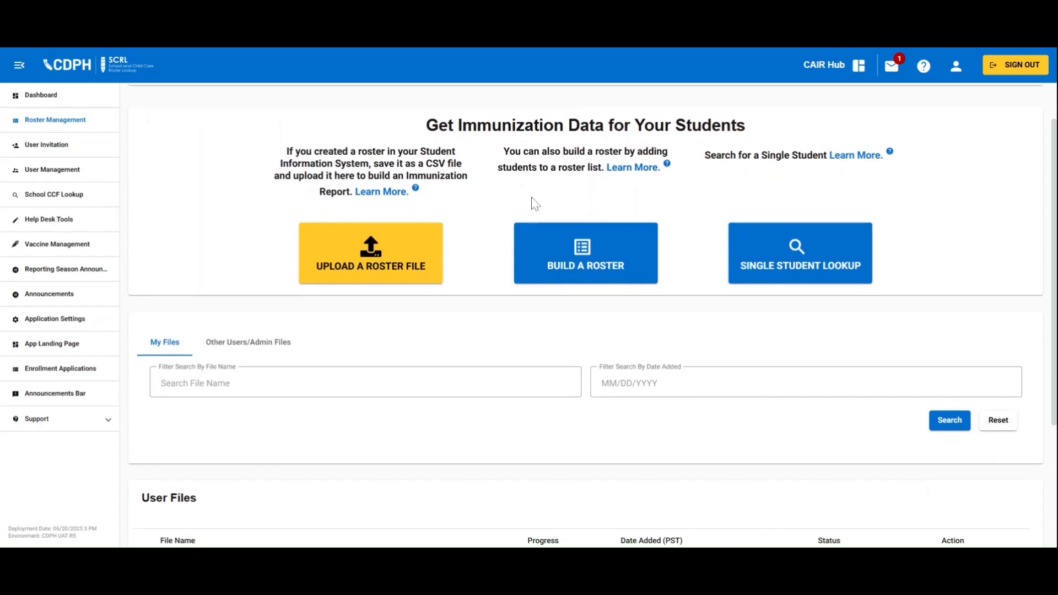
{"action": "scroll", "coordinate": [533, 206], "scroll_direction": "down", "scroll_amount": 2}
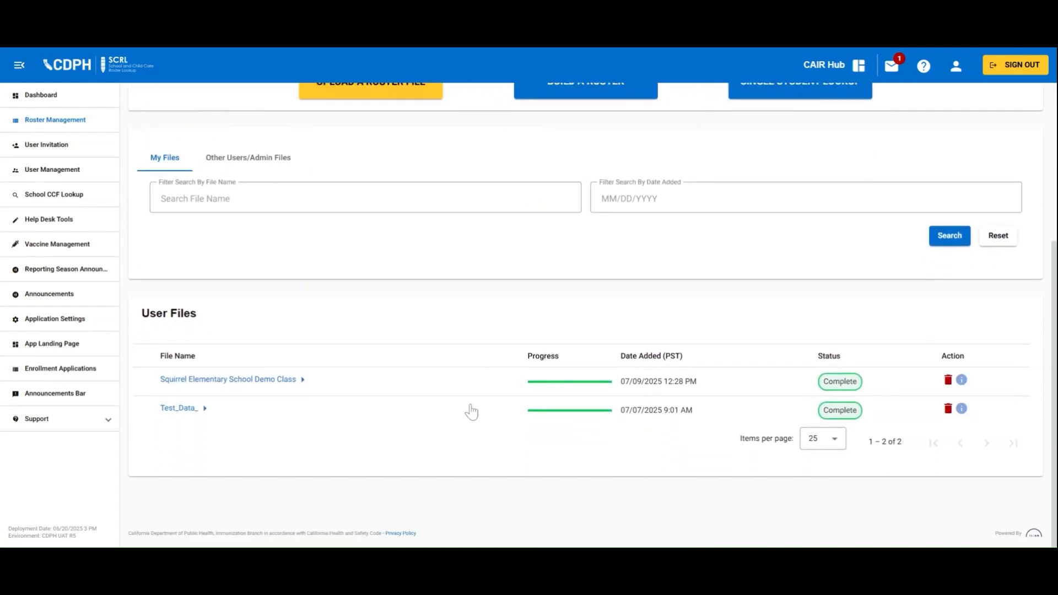
{"action": "left_click", "coordinate": [276, 381]}
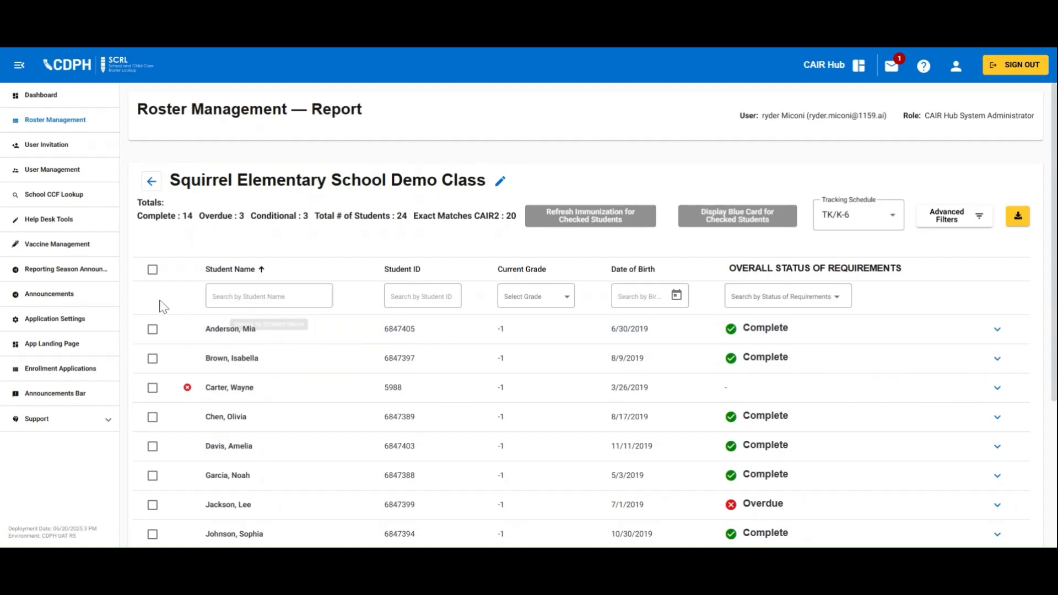
{"action": "scroll", "coordinate": [334, 377], "scroll_direction": "down", "scroll_amount": 1}
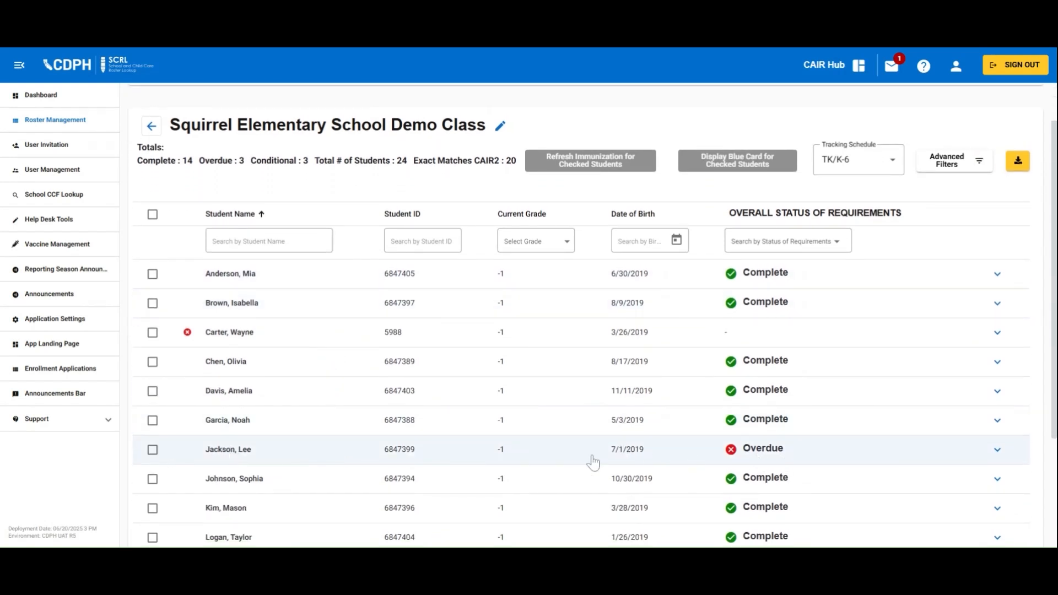
{"action": "left_click", "coordinate": [153, 450]}
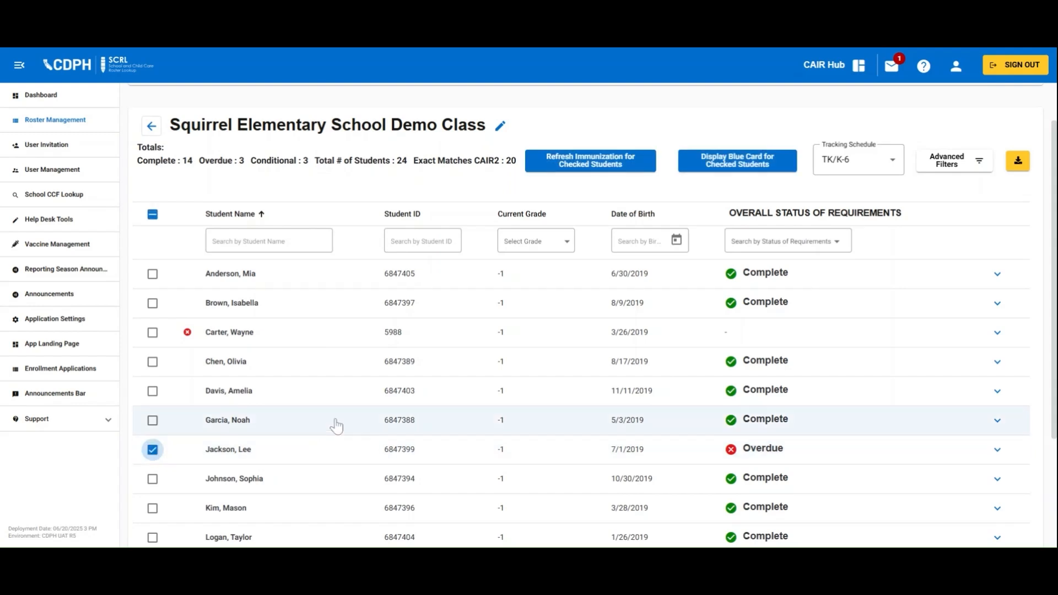
{"action": "left_click", "coordinate": [634, 165]}
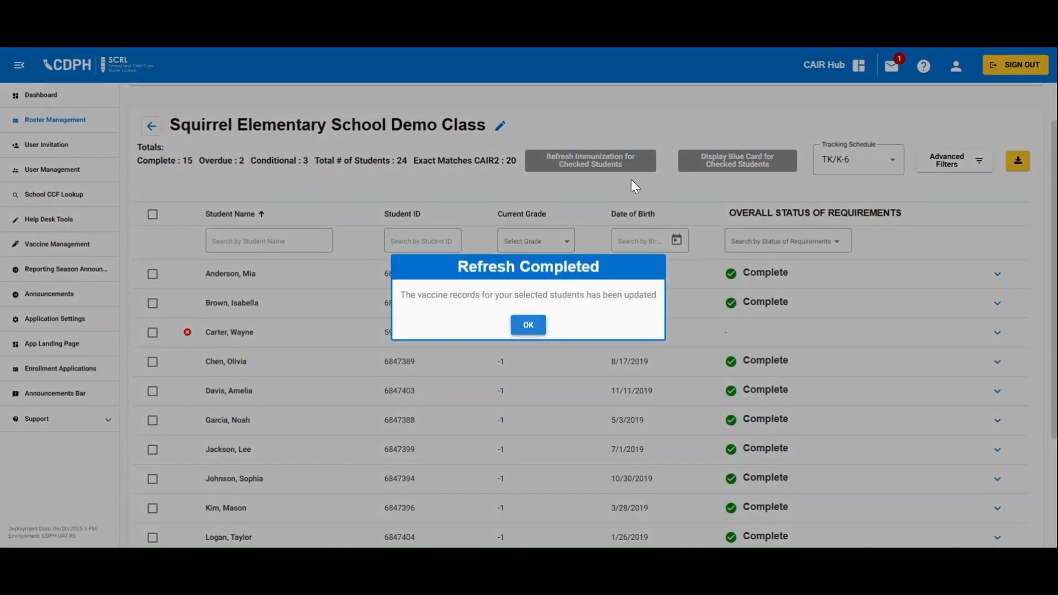
{"action": "left_click", "coordinate": [528, 325]}
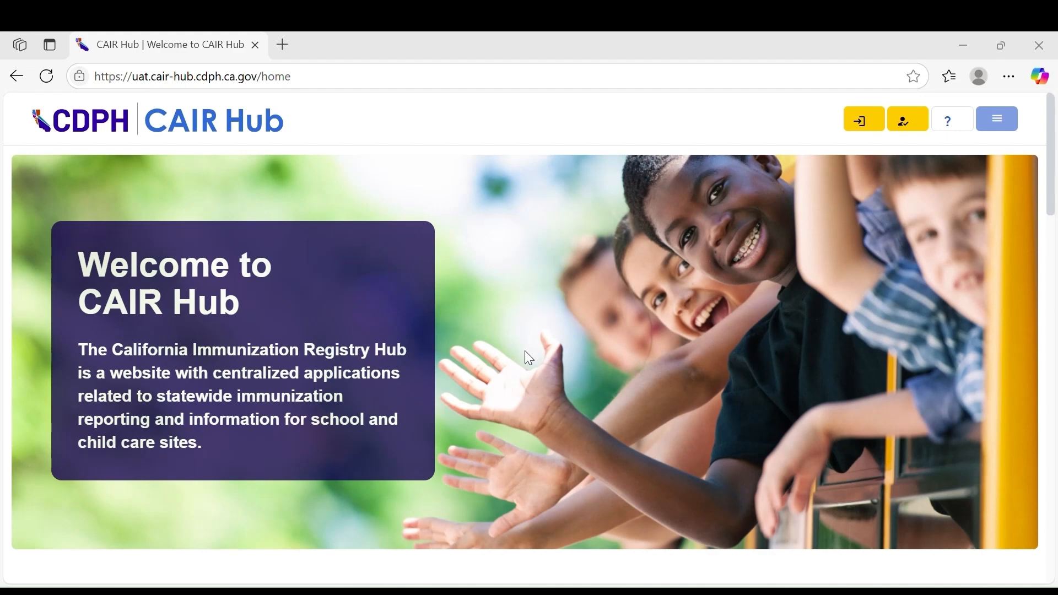
Scroll the CAIR Hub home page to review the school staff resources and Support section
{"action": "scroll", "coordinate": [528, 357], "scroll_direction": "down", "scroll_amount": 8}
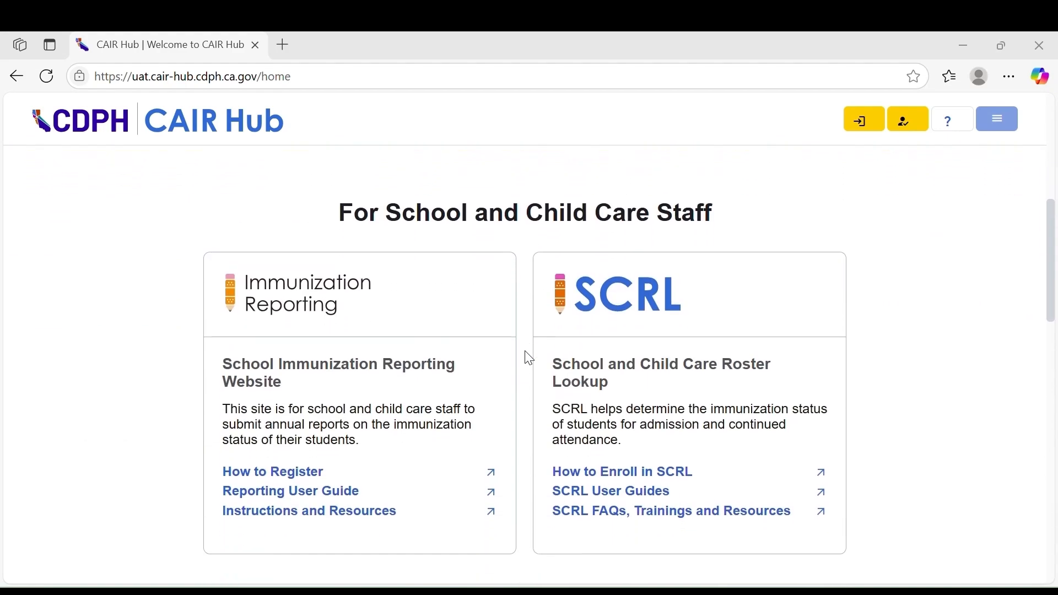
{"action": "scroll", "coordinate": [528, 357], "scroll_direction": "down", "scroll_amount": 2}
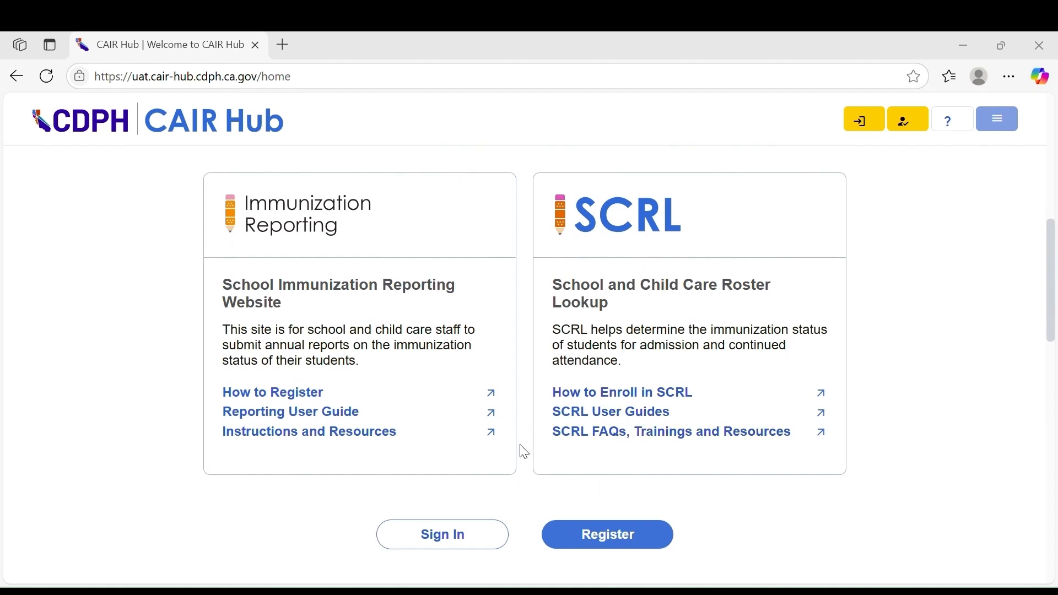
{"action": "scroll", "coordinate": [524, 452], "scroll_direction": "down", "scroll_amount": 5}
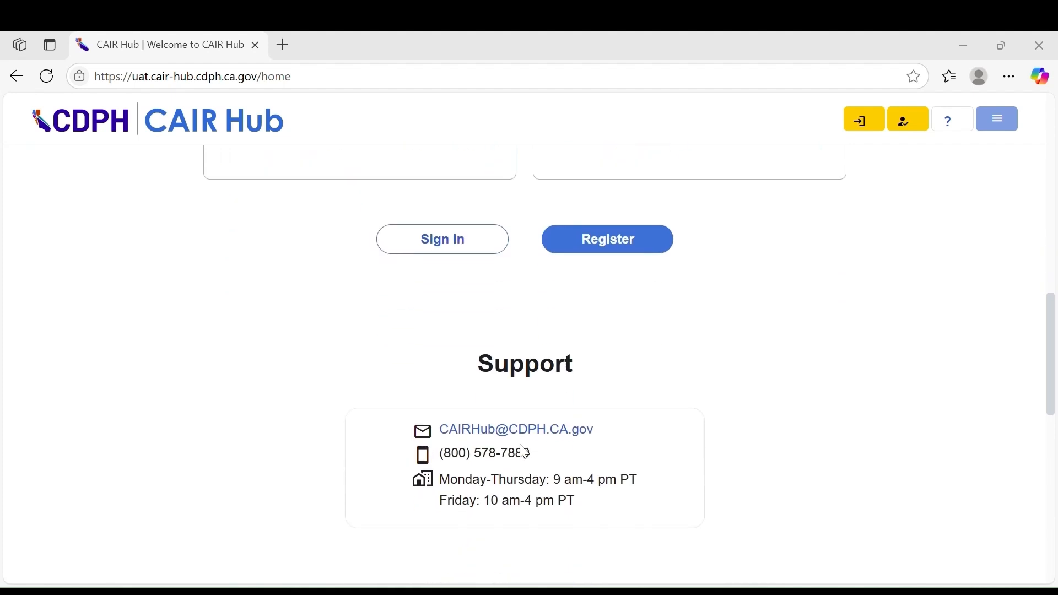